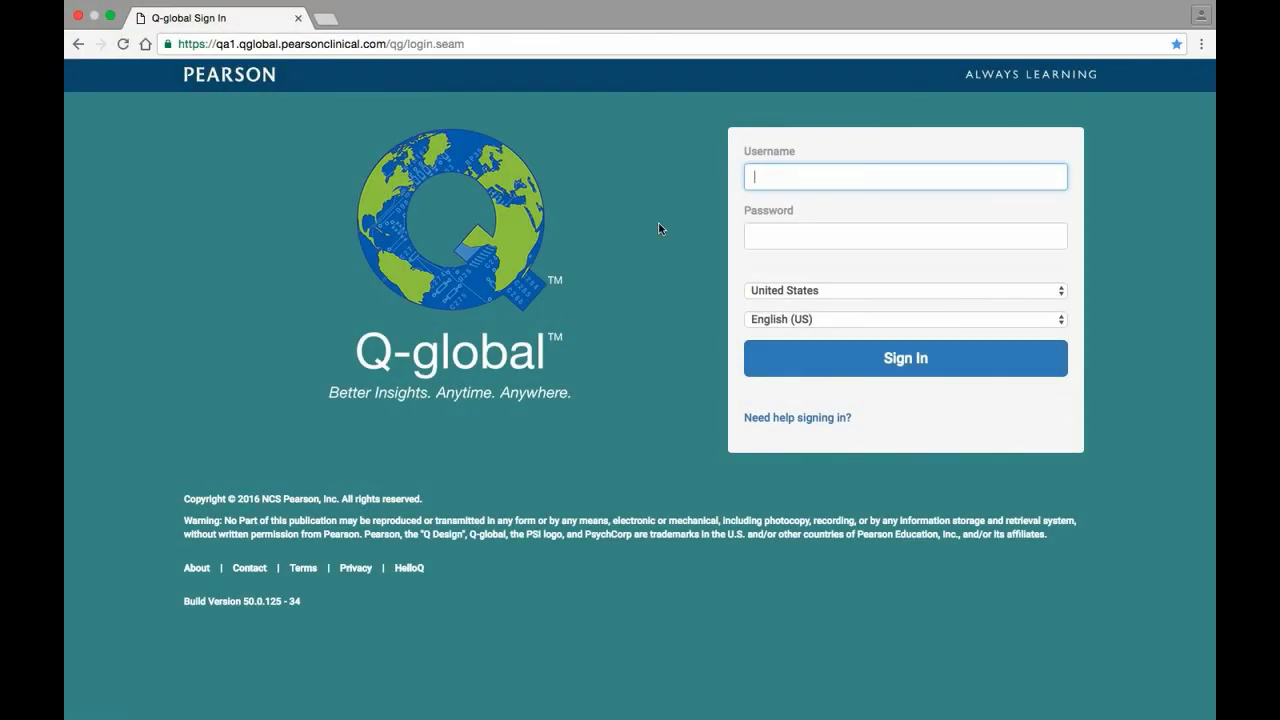
Enter the account username and password on the Q-global sign-in page and submit them
key(Tab)
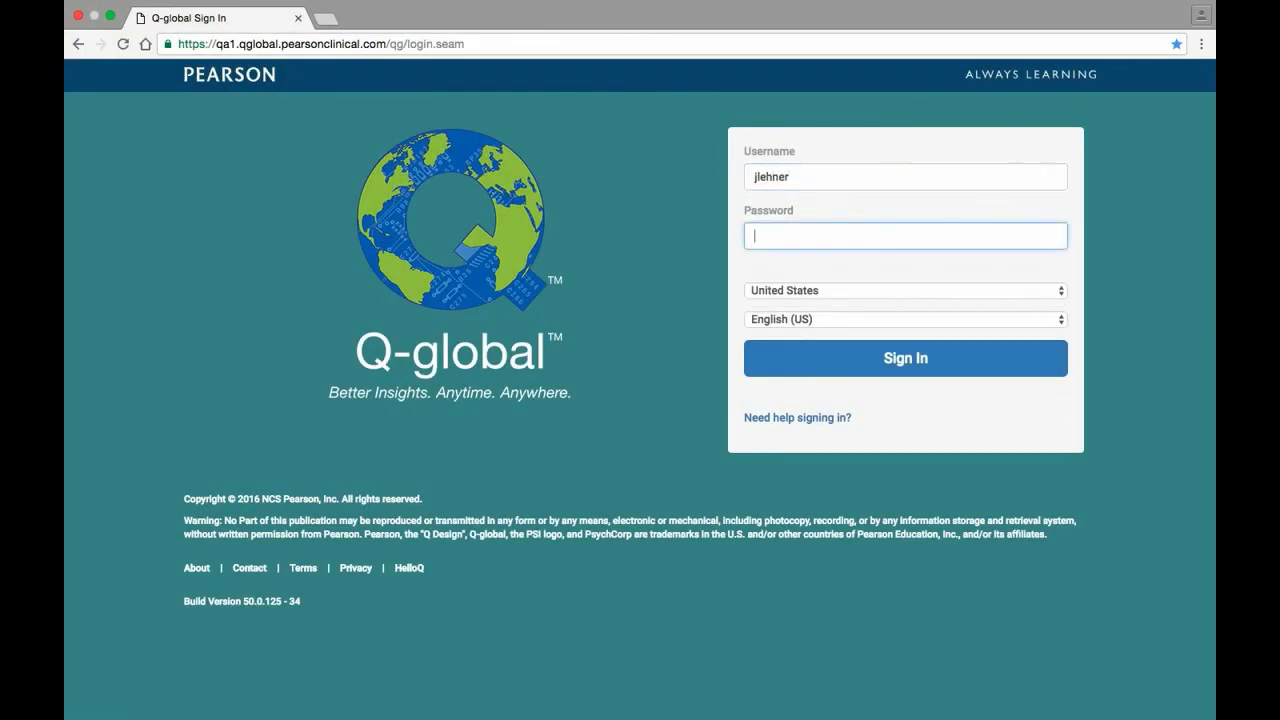
text(•••••••••••)
key(Return)
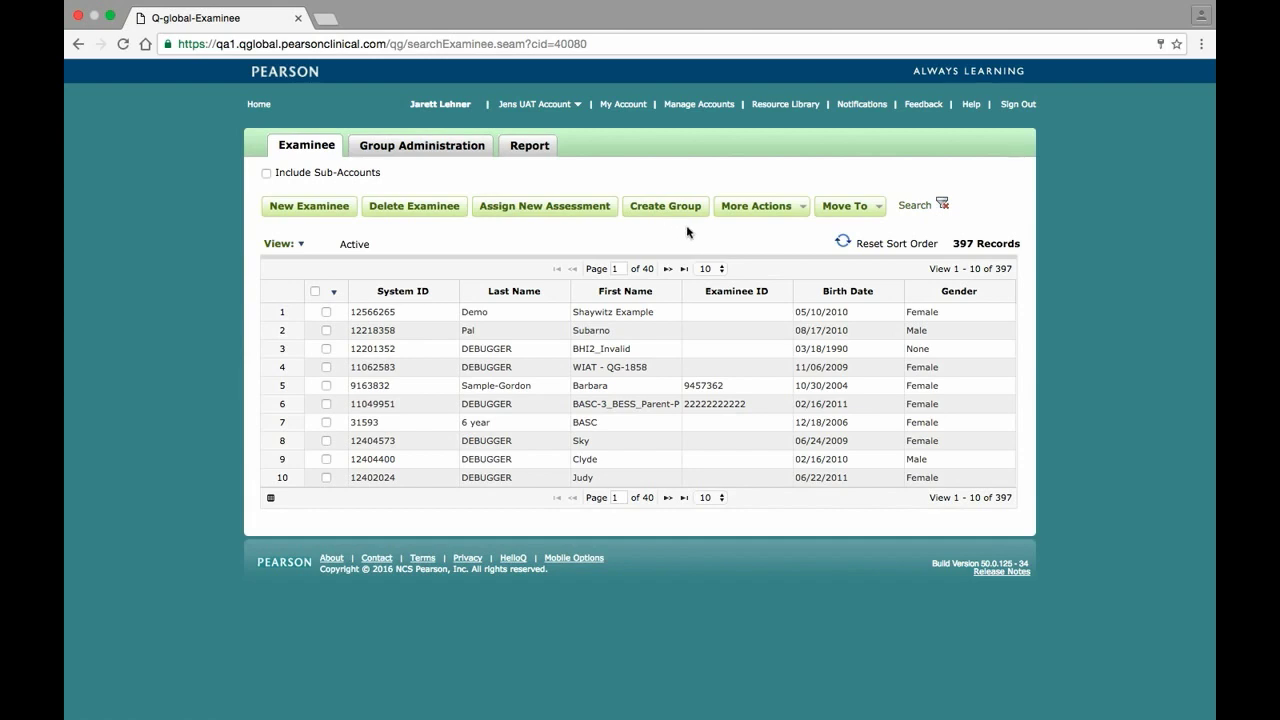
Review the More Actions dropdown options on the Examinee page, then close it
click(802, 207)
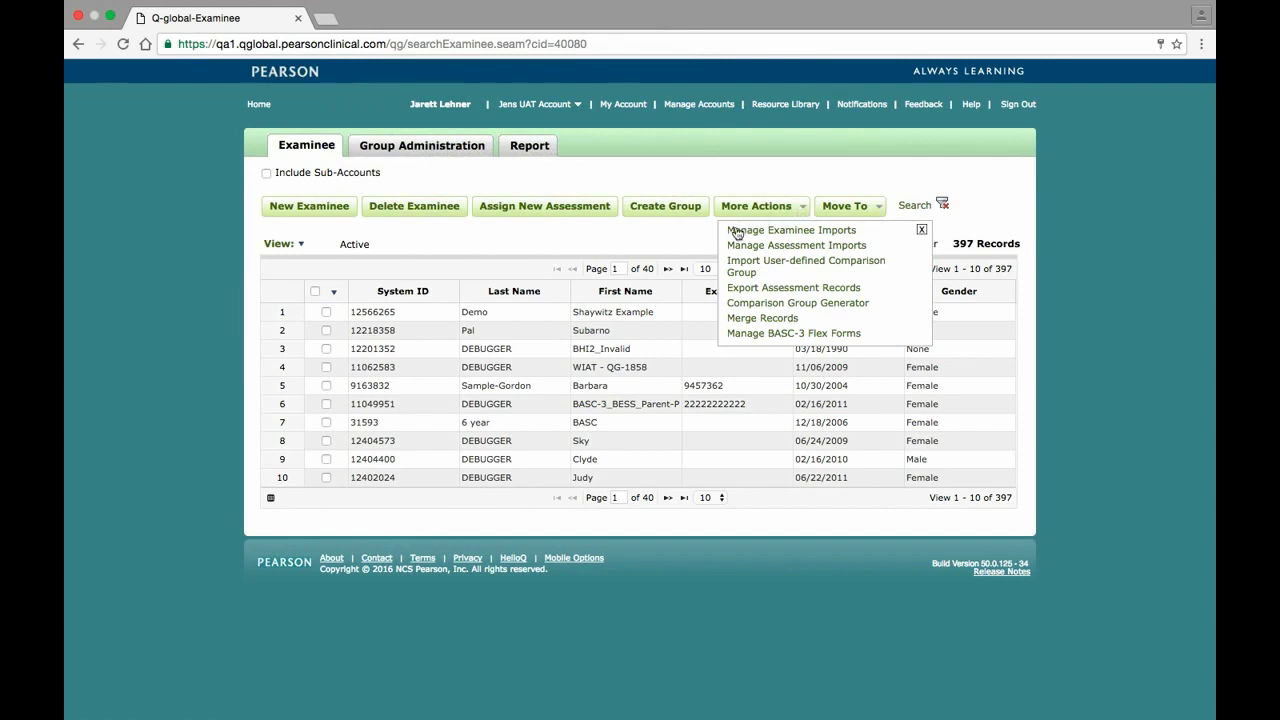
click(699, 237)
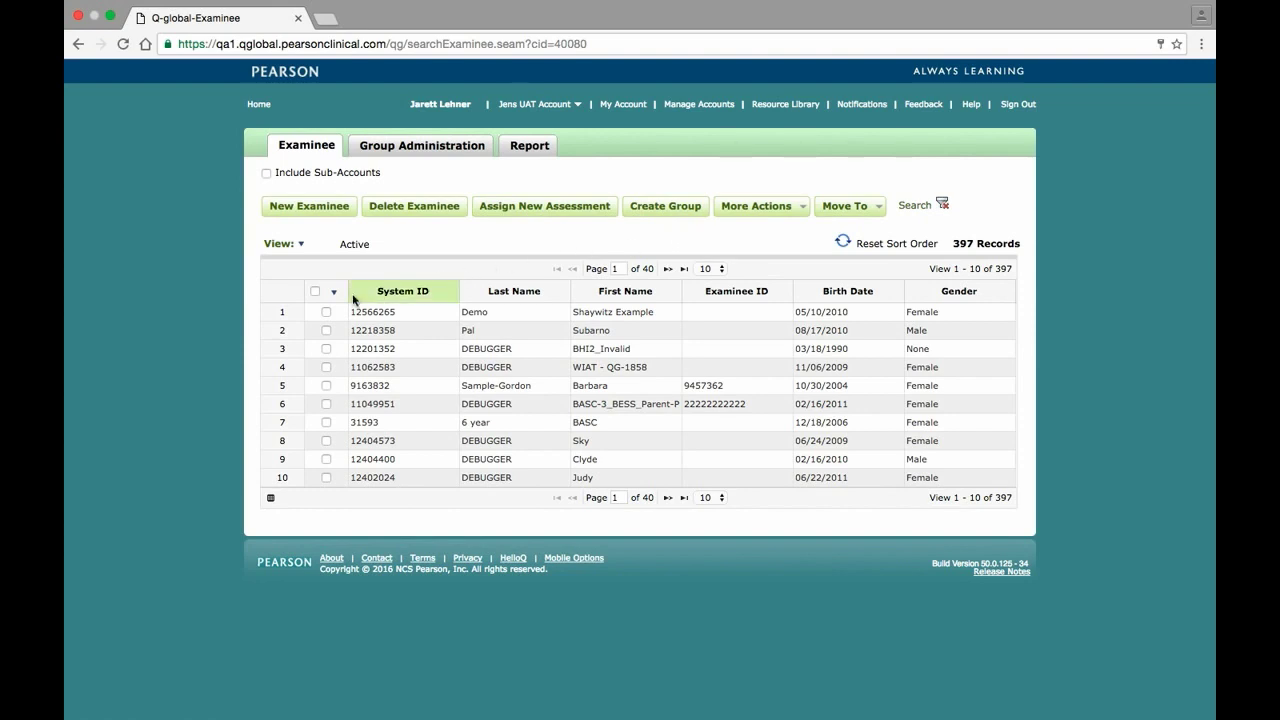
Assign Shaywitz DyslexiaScreen Form 2 to the first examinee in the list
click(326, 312)
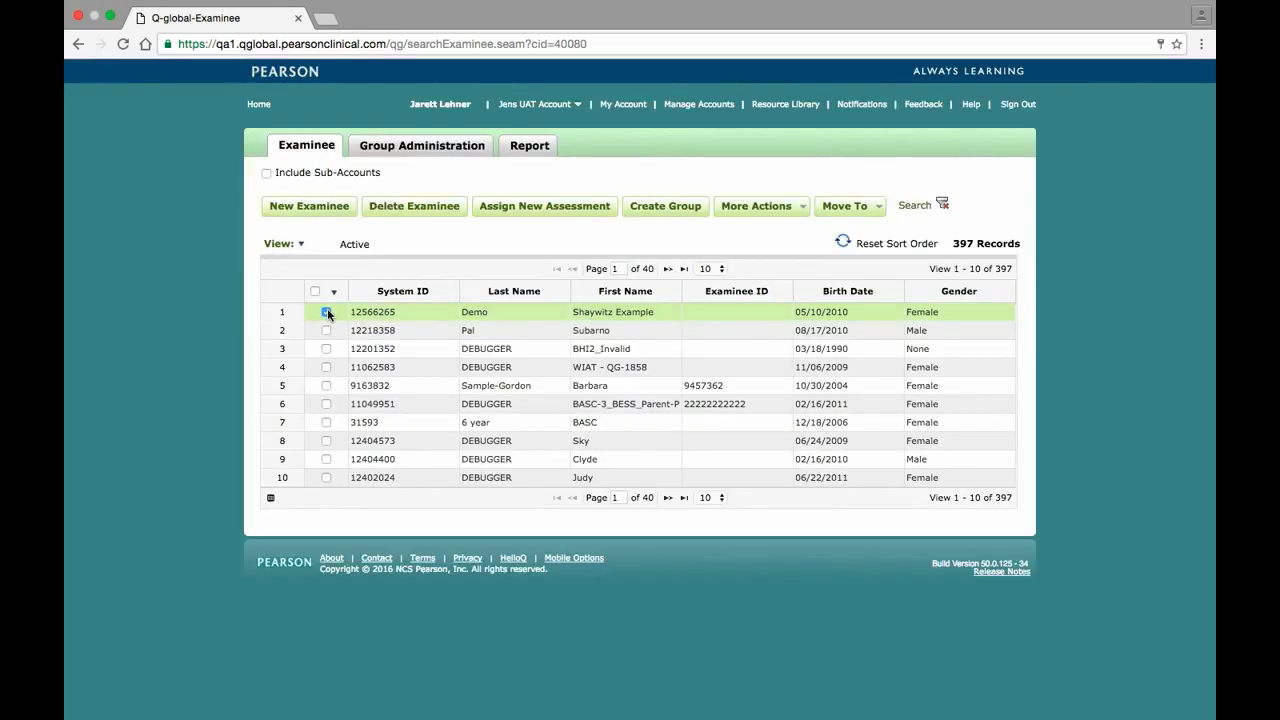
click(536, 206)
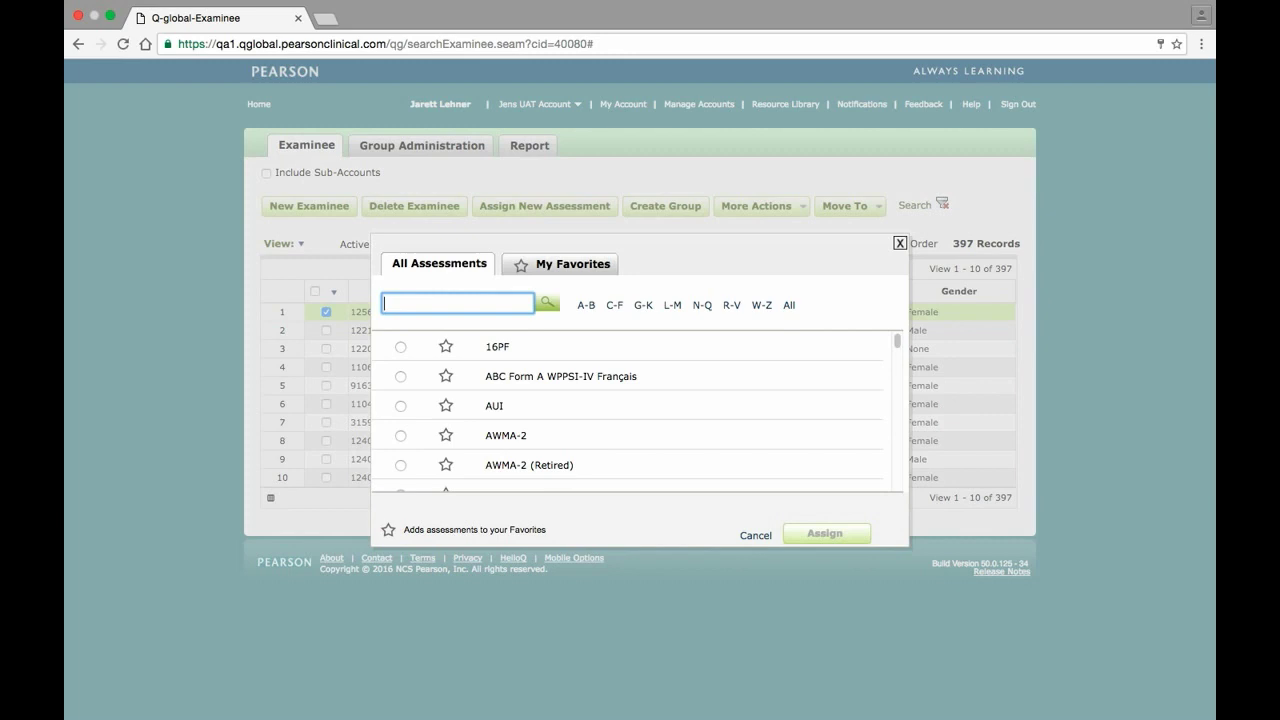
text(Shaywitz)
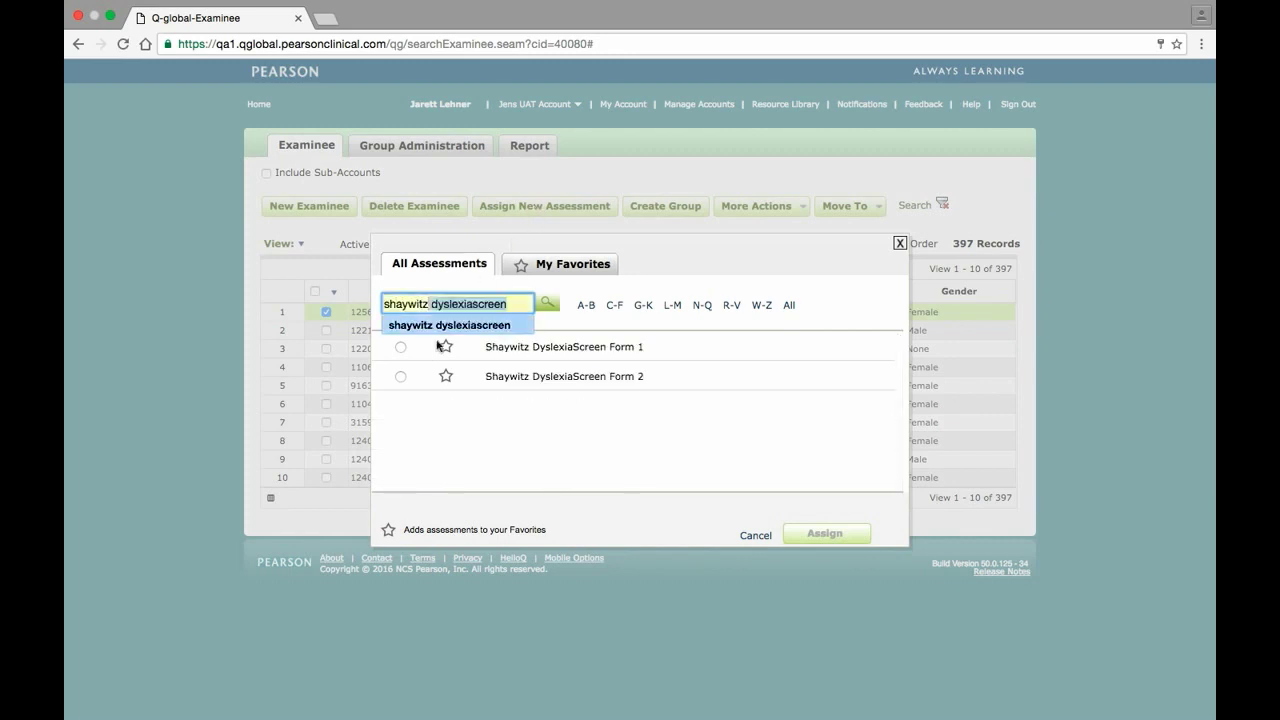
click(400, 376)
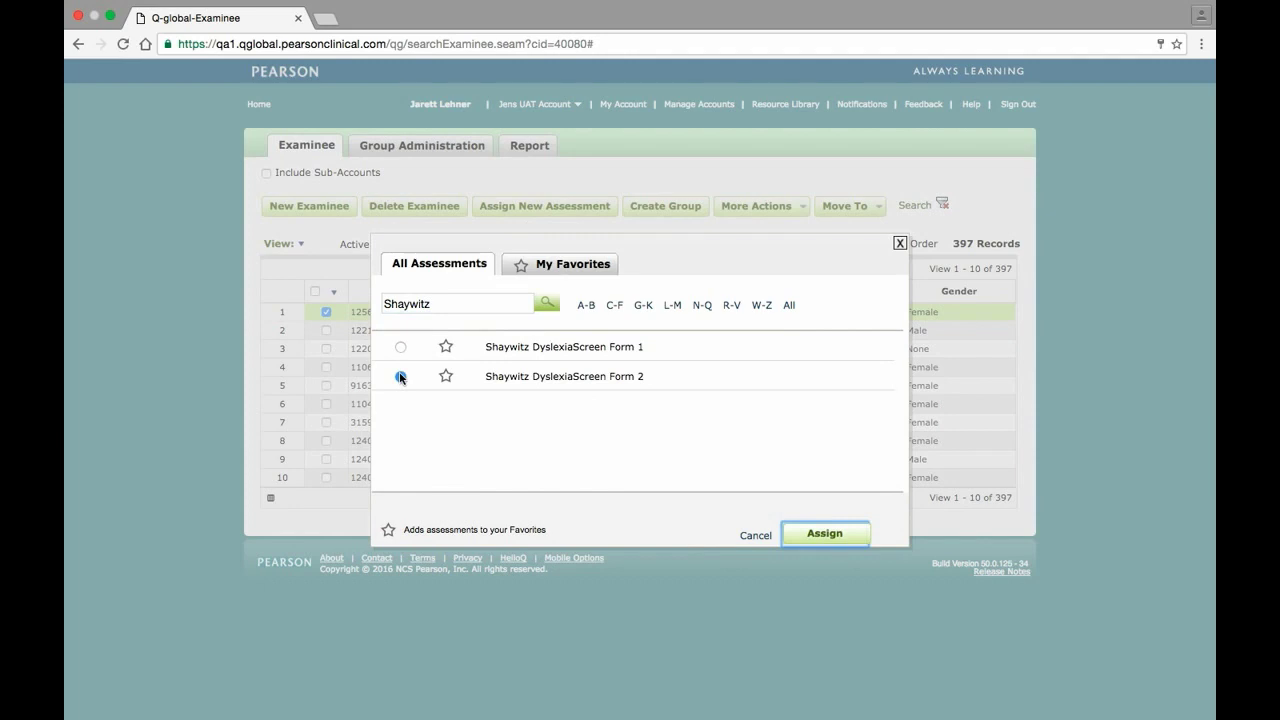
click(815, 533)
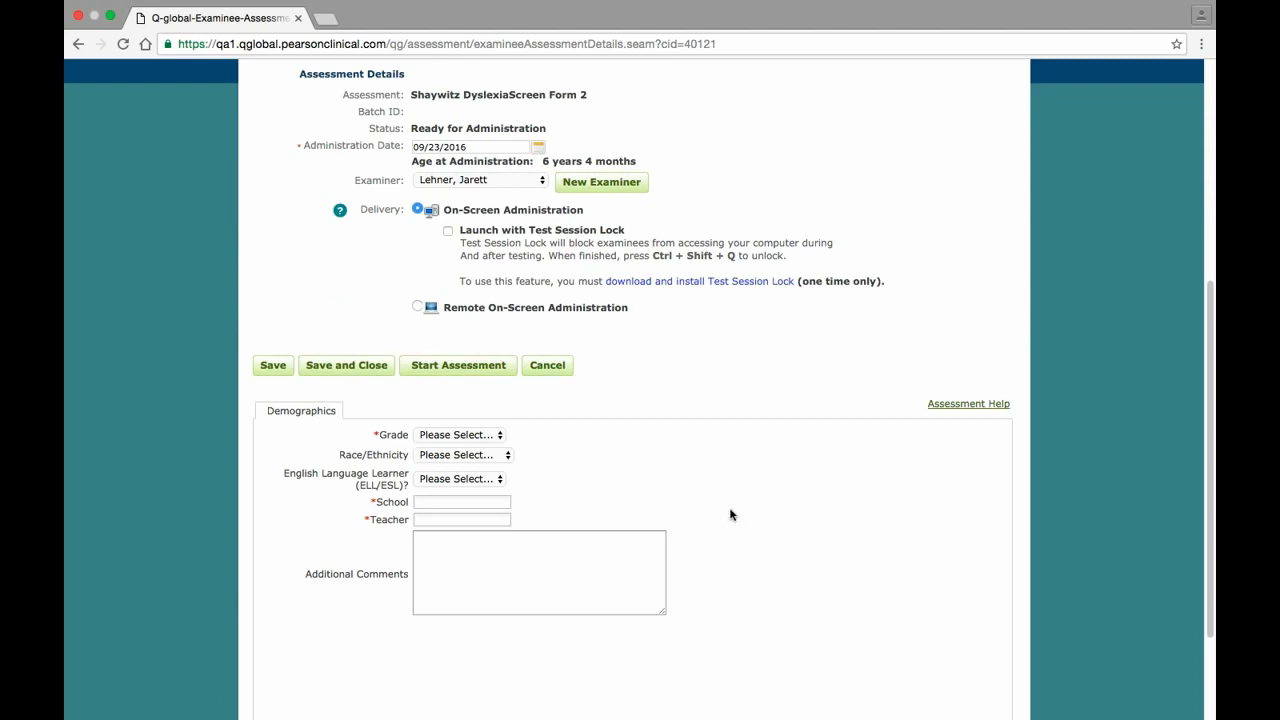
Enter Grade 1, a school name and teacher 'Demo Teacher', then start on-screen administration
click(489, 434)
click(466, 477)
click(458, 501)
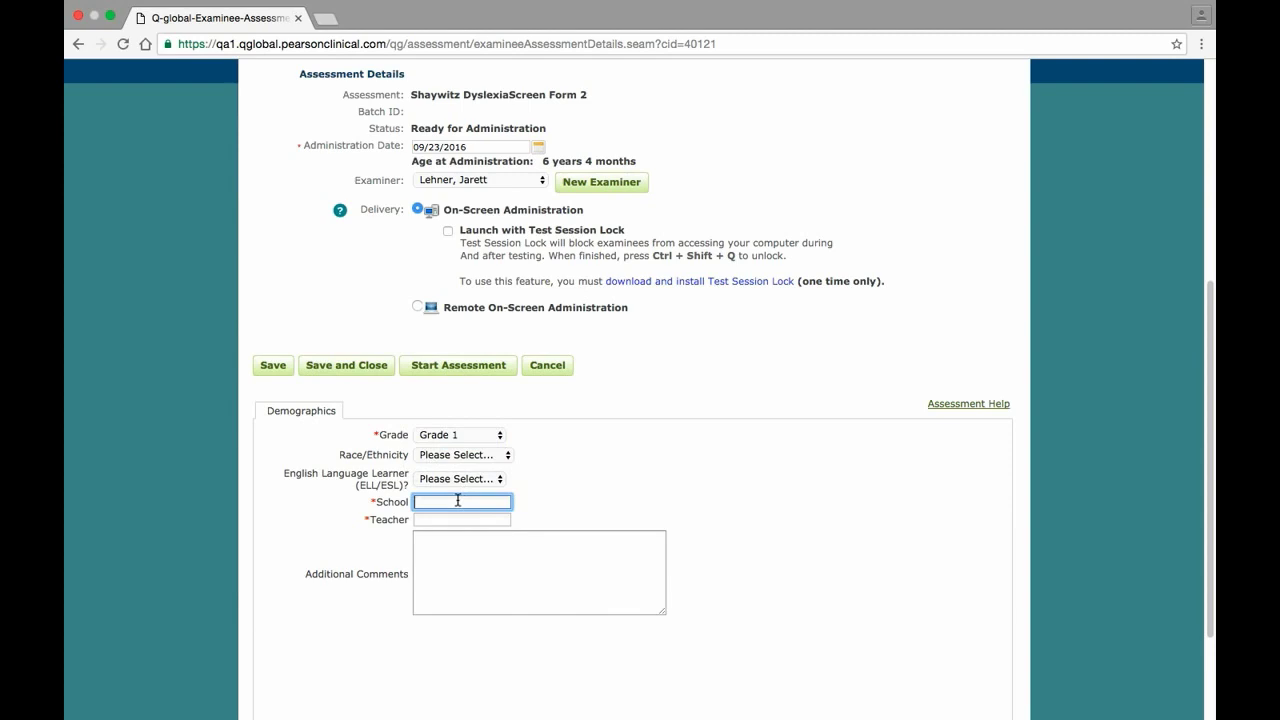
text(John Doe)
key(Tab)
text(Demo Teacher)
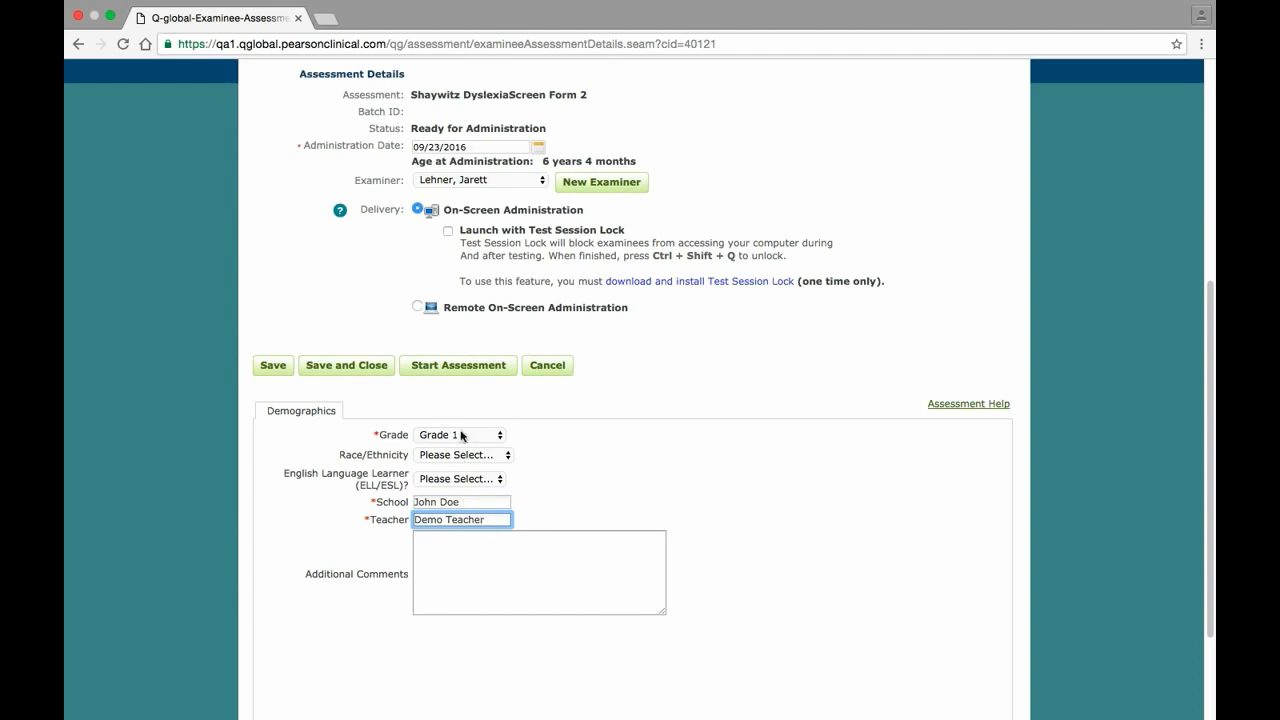
click(465, 365)
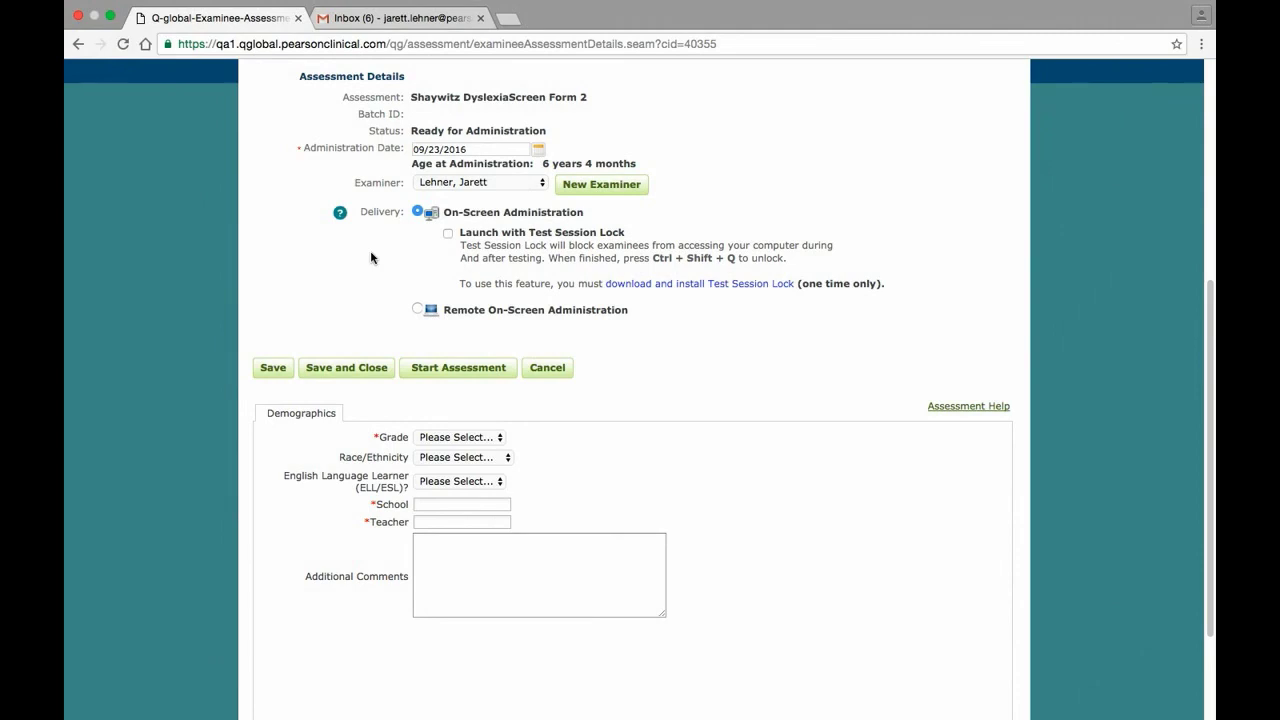
Switch delivery to Remote On-Screen Administration and enter the recipient's first name, last name and e-mail
click(417, 309)
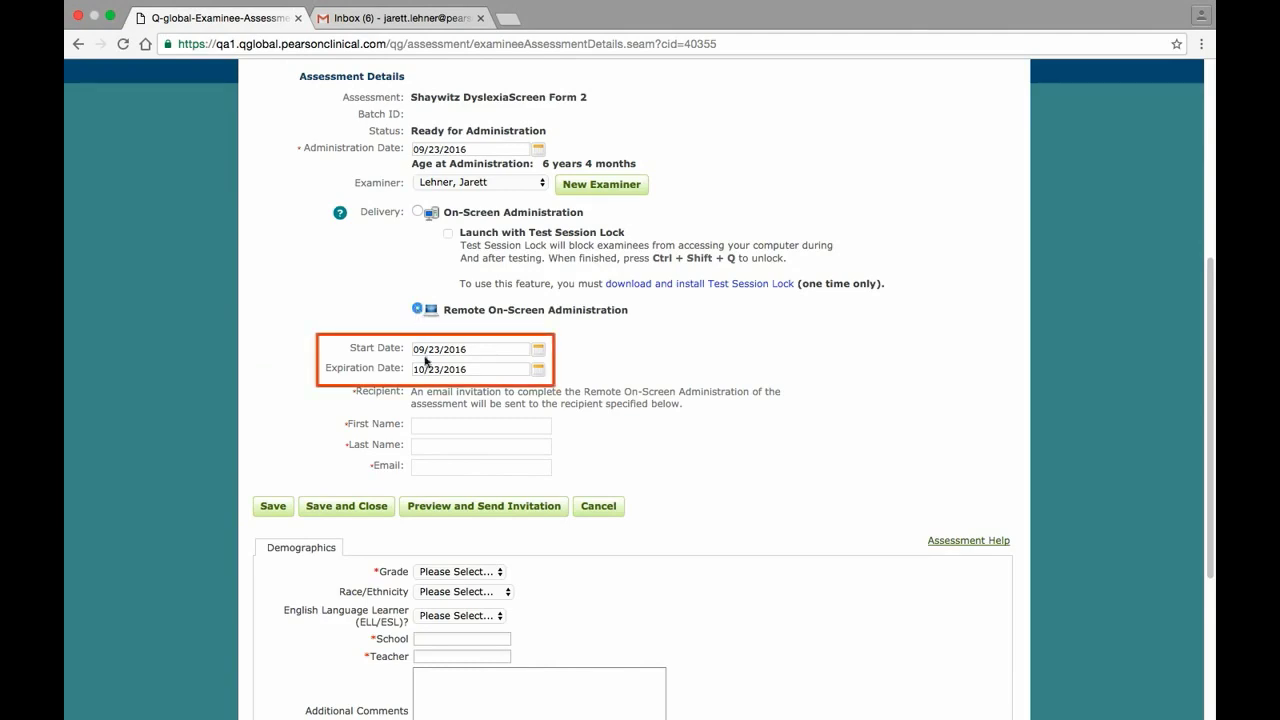
click(442, 422)
key(Tab)
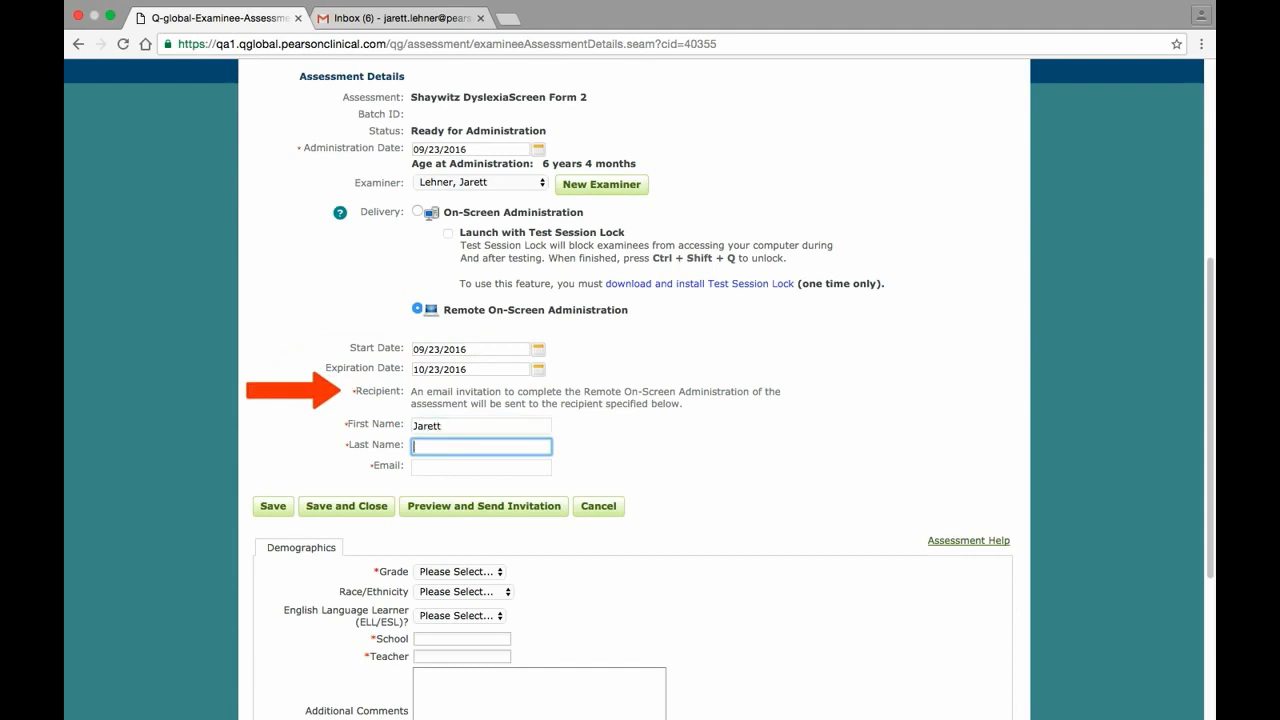
key(Tab)
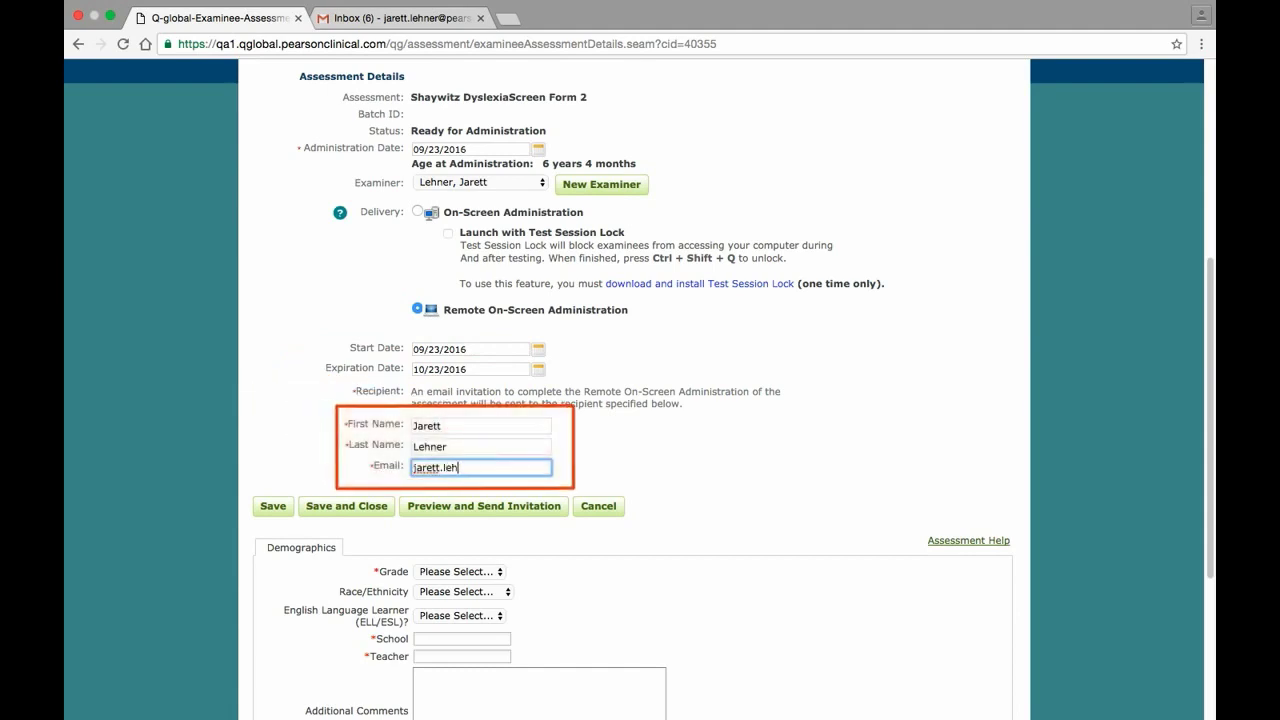
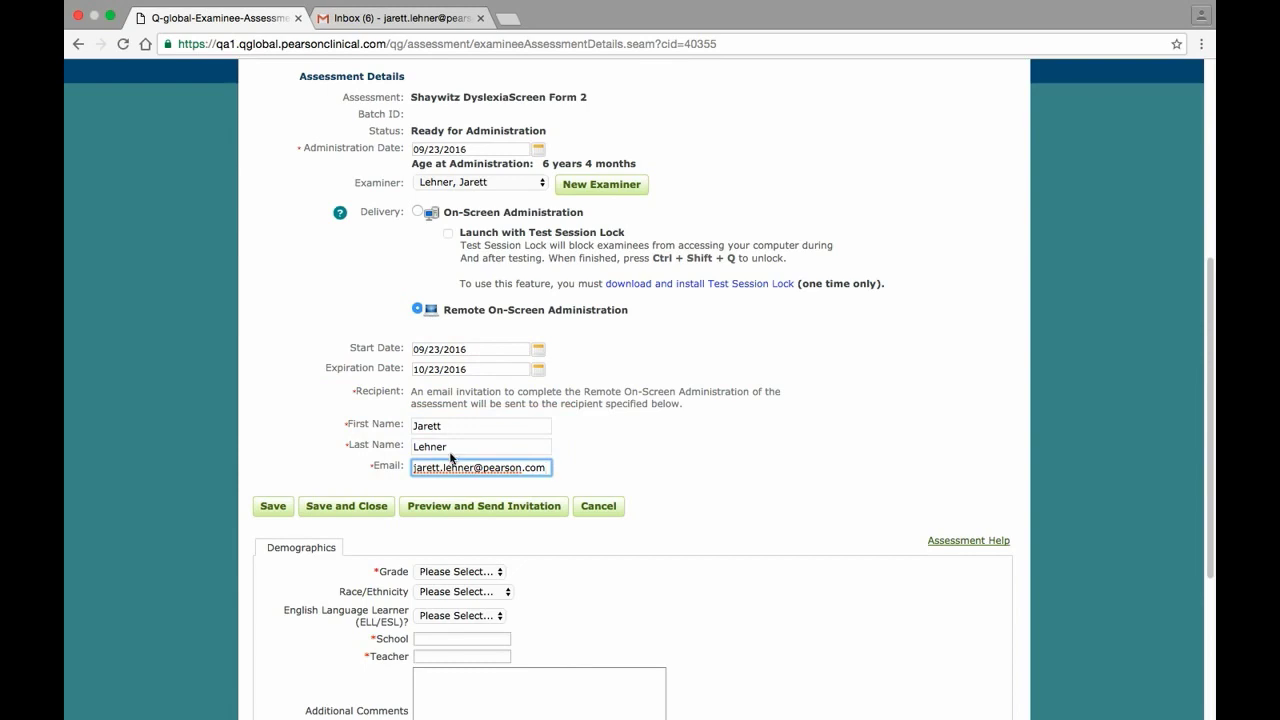
Set Grade 1 and fill in the school and teacher names, then preview the invitation e-mail
click(465, 571)
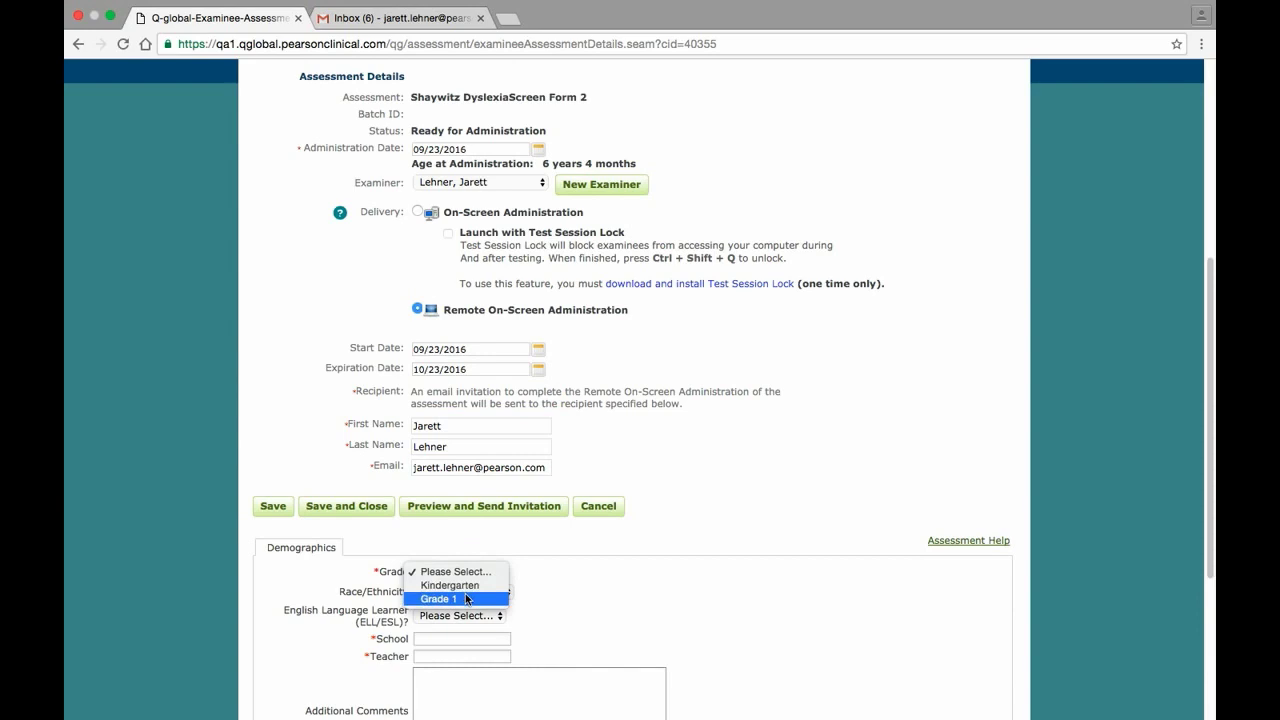
click(466, 598)
click(466, 638)
text(John Doe)
key(Tab)
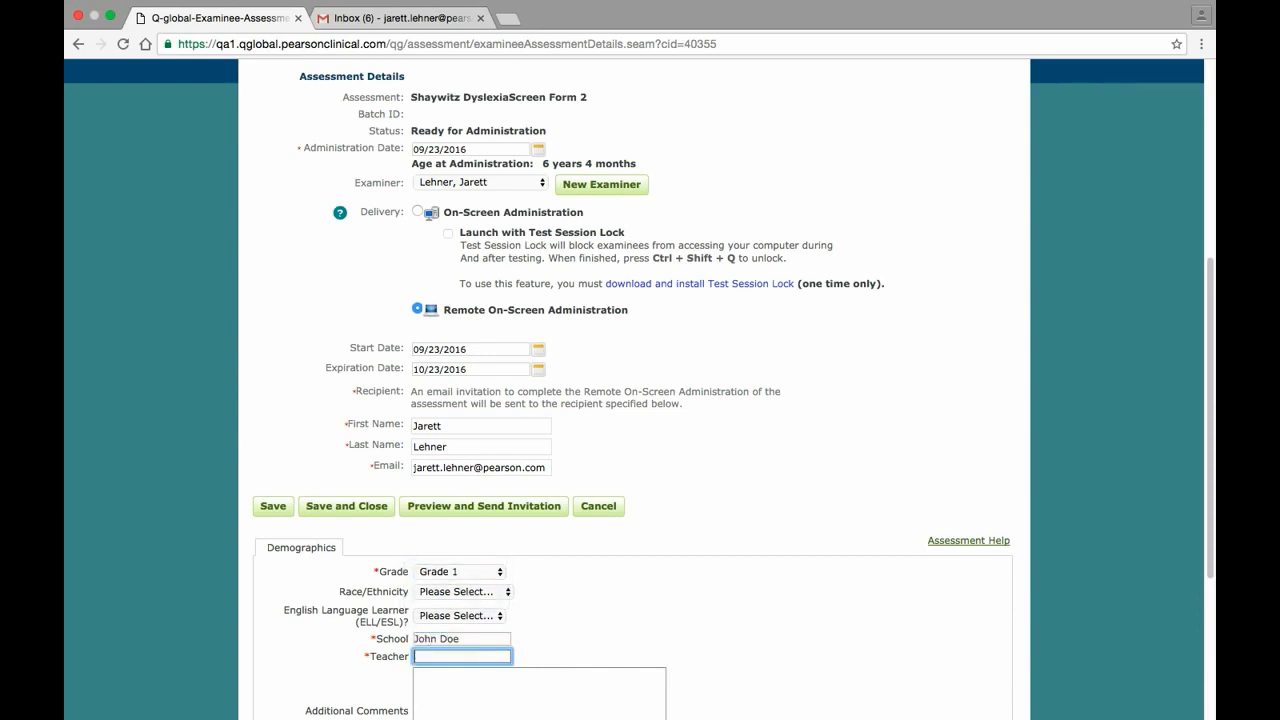
click(478, 510)
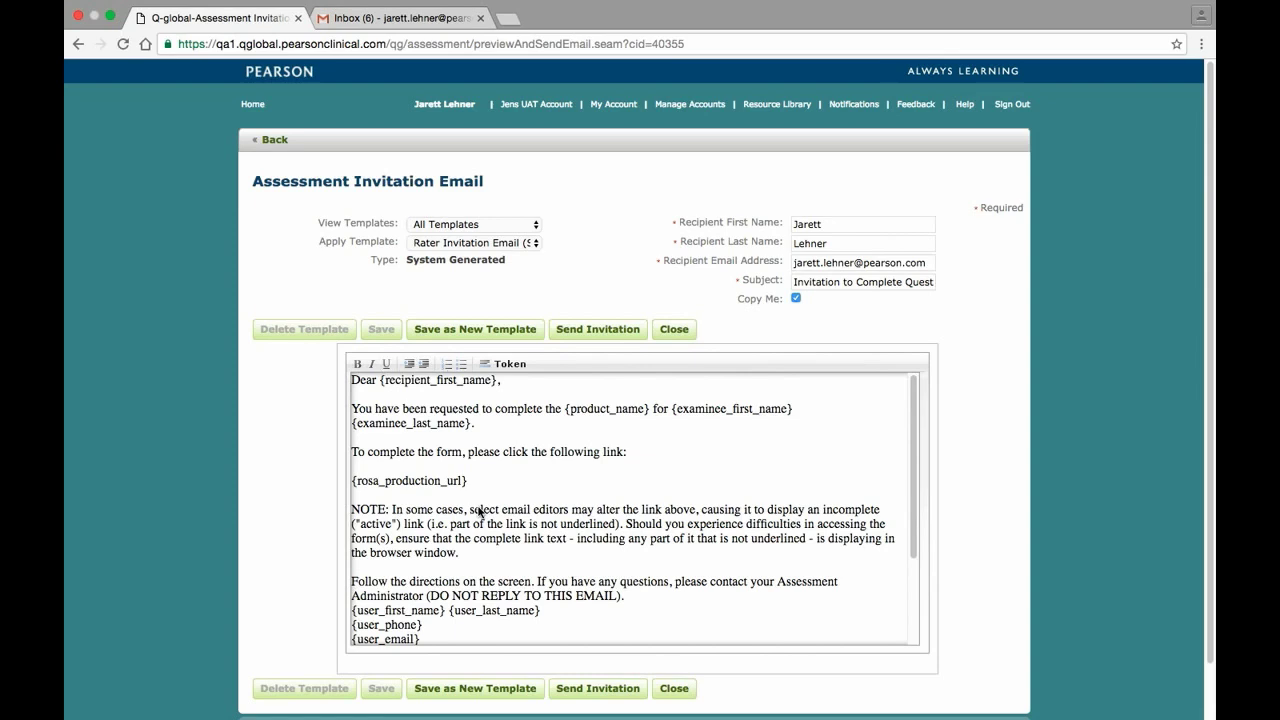
Send the remote assessment invitation e-mail to the recipient
click(591, 330)
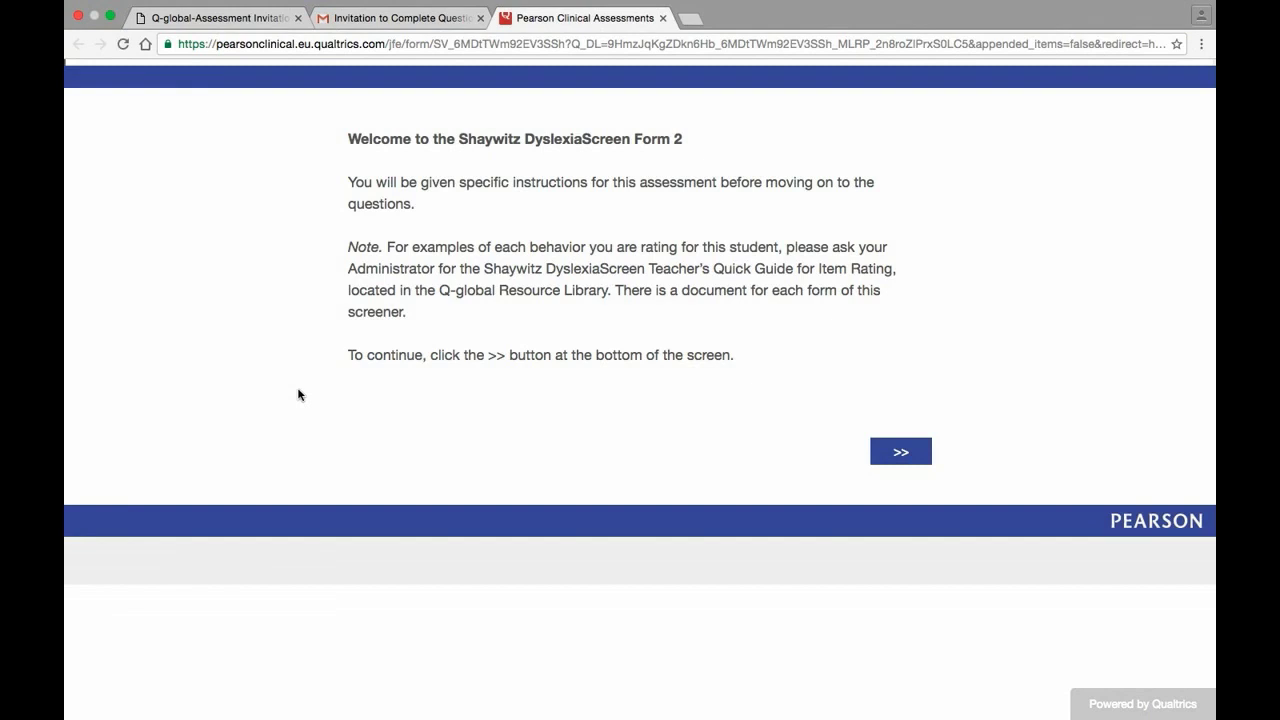
Rate Language items 1–4 as Never, Rarely, Sometimes and Often, and submit the screening
click(882, 450)
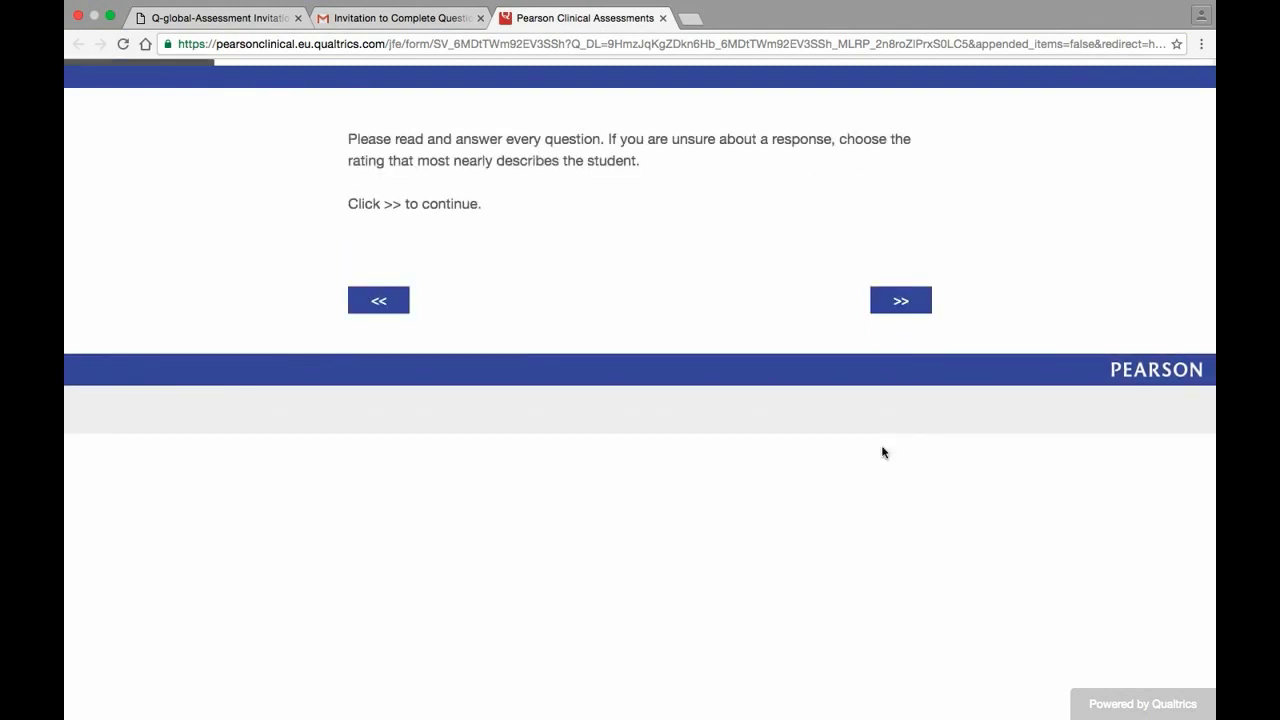
click(889, 302)
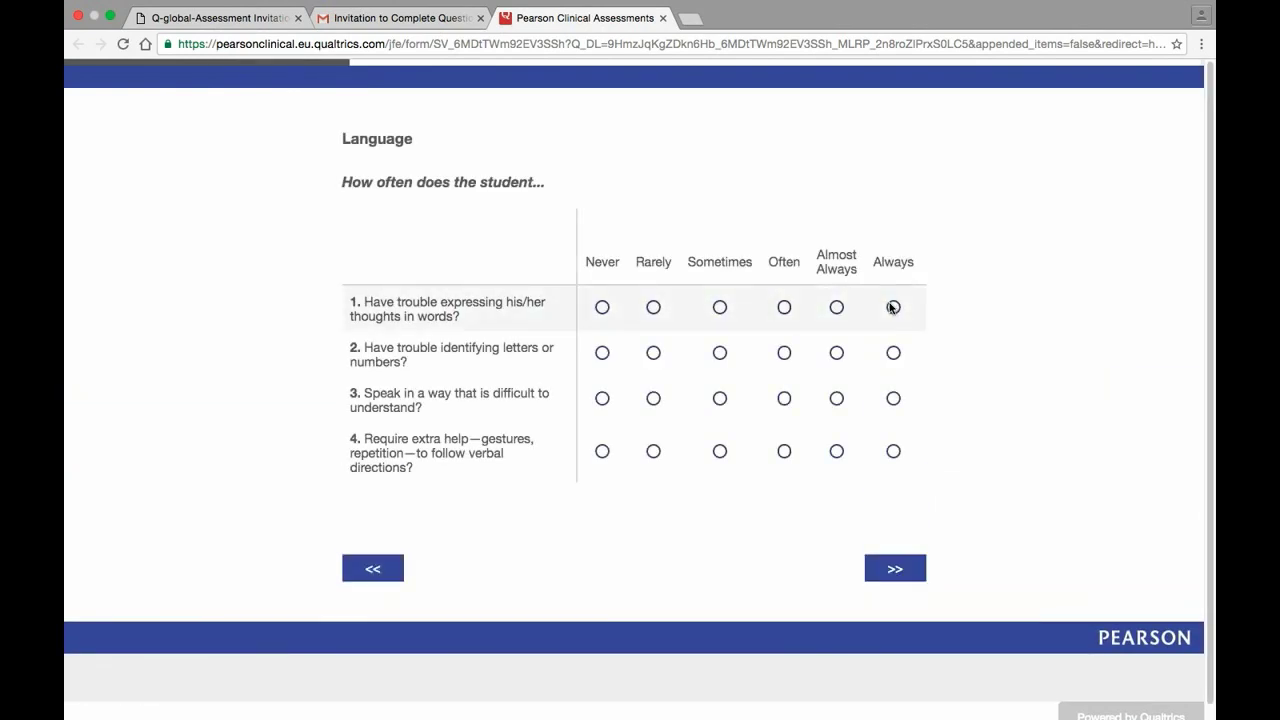
click(602, 307)
click(655, 353)
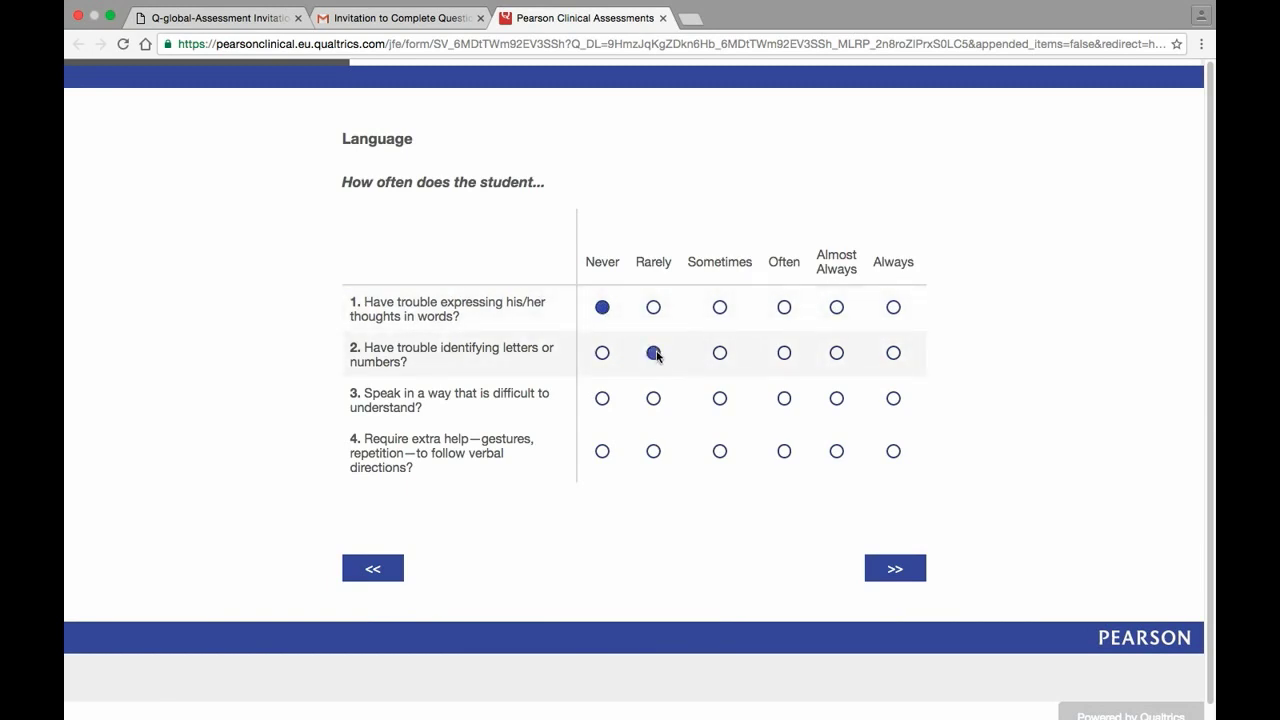
click(721, 400)
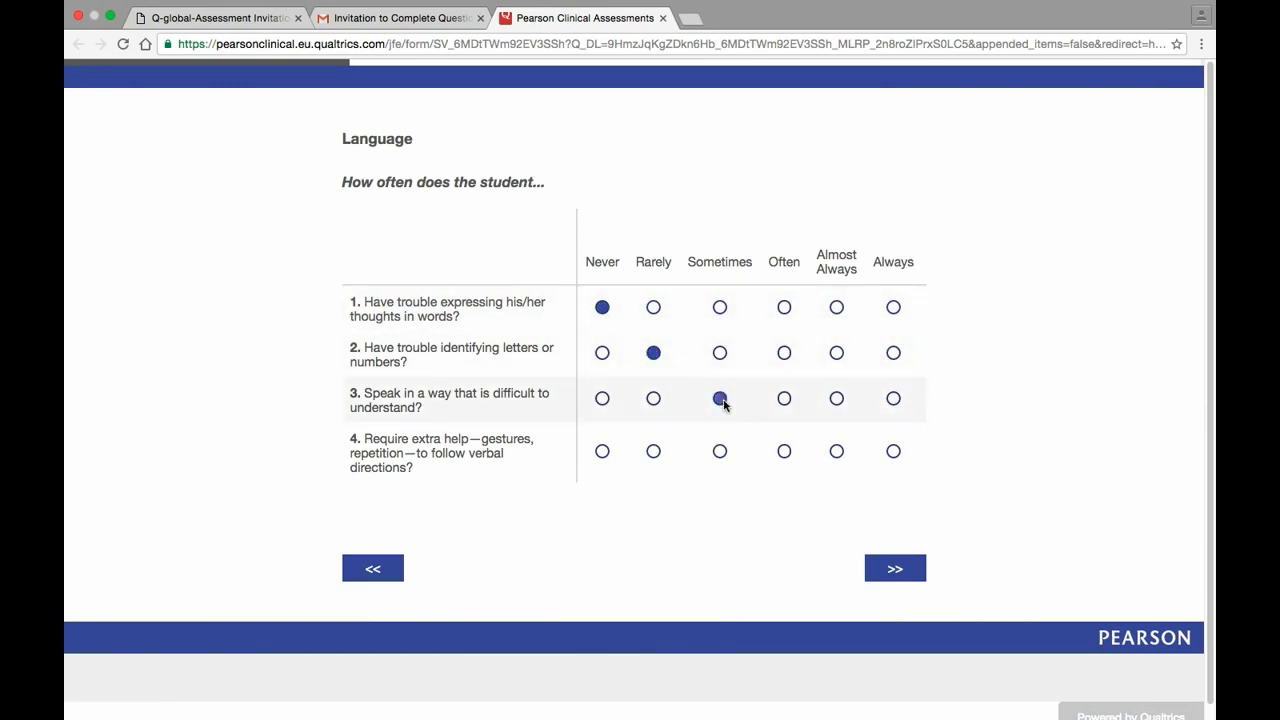
click(785, 451)
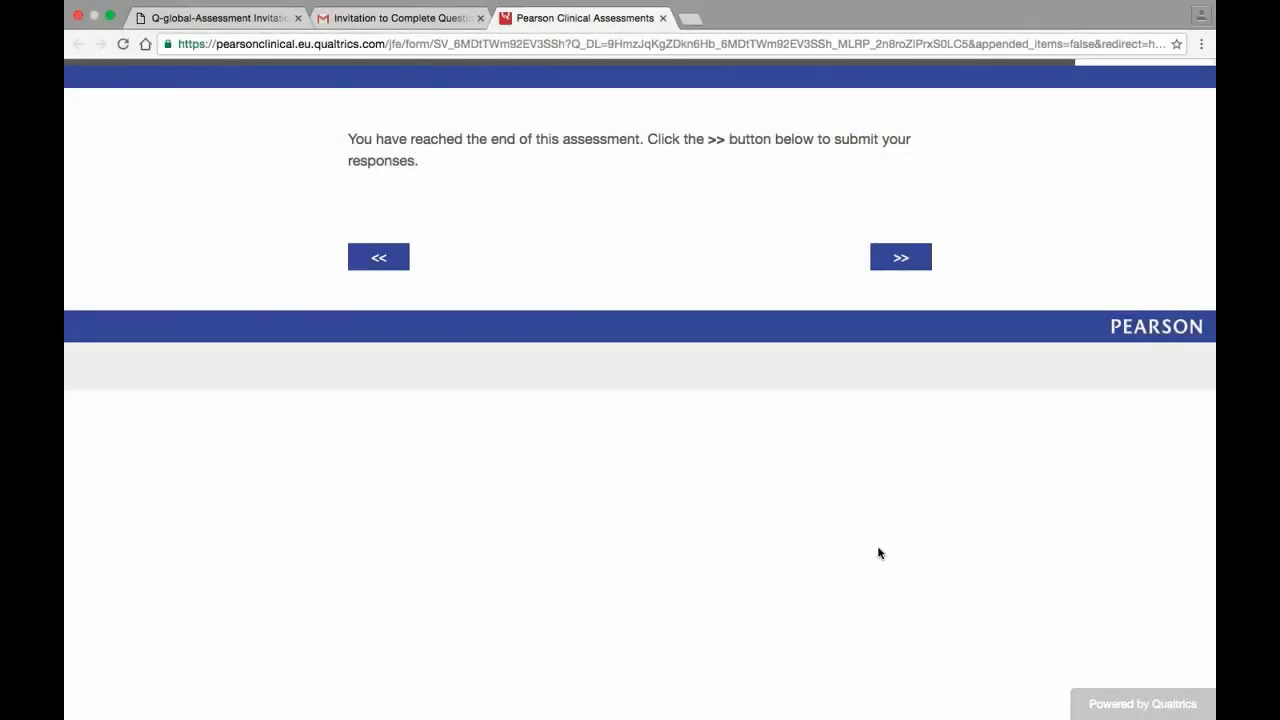
click(886, 265)
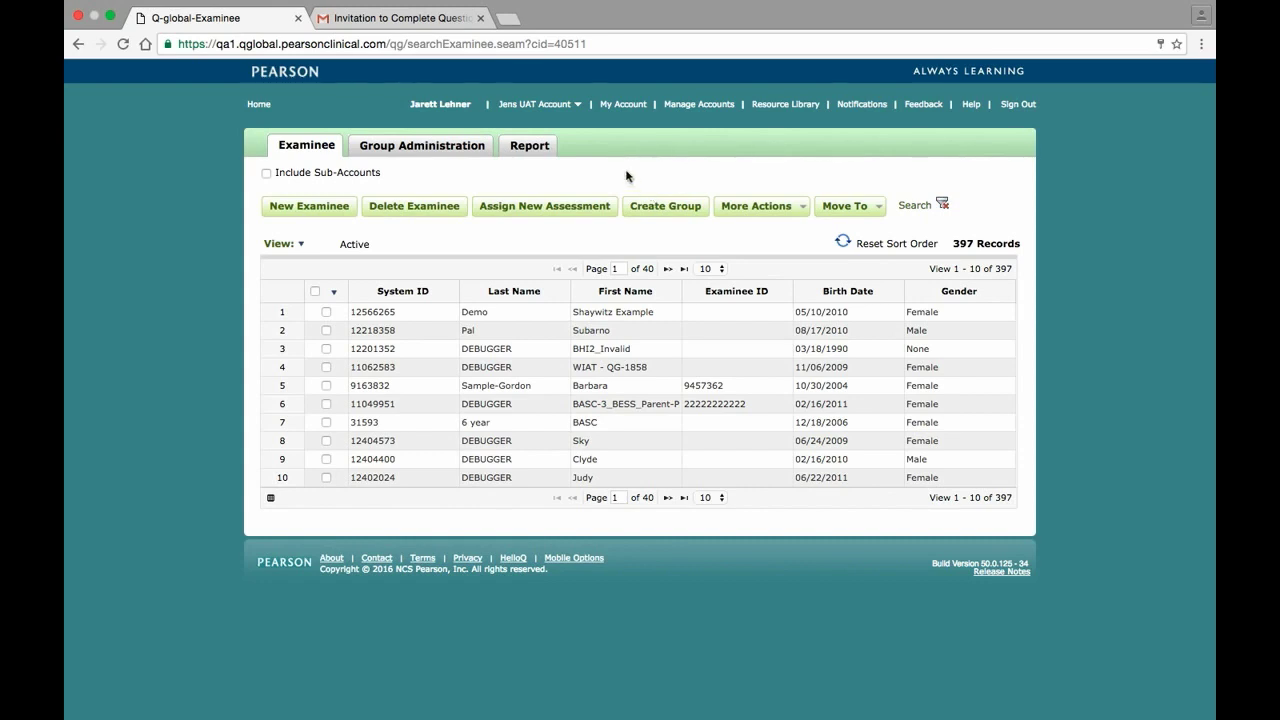
Go to the Report tab's Generate Reports page
click(546, 145)
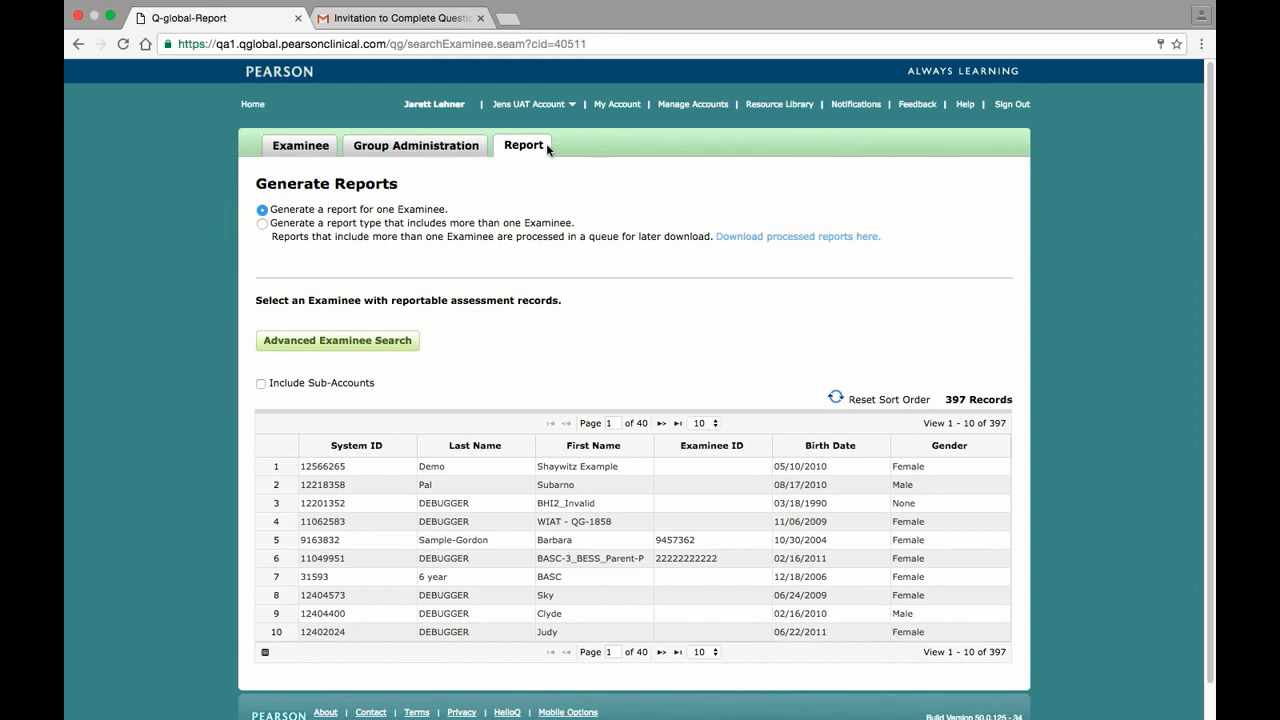
Generate a PDF Shaywitz DyslexiaScreen Individual Report for the demo examinee's ready-for-reporting remote assessment
click(530, 470)
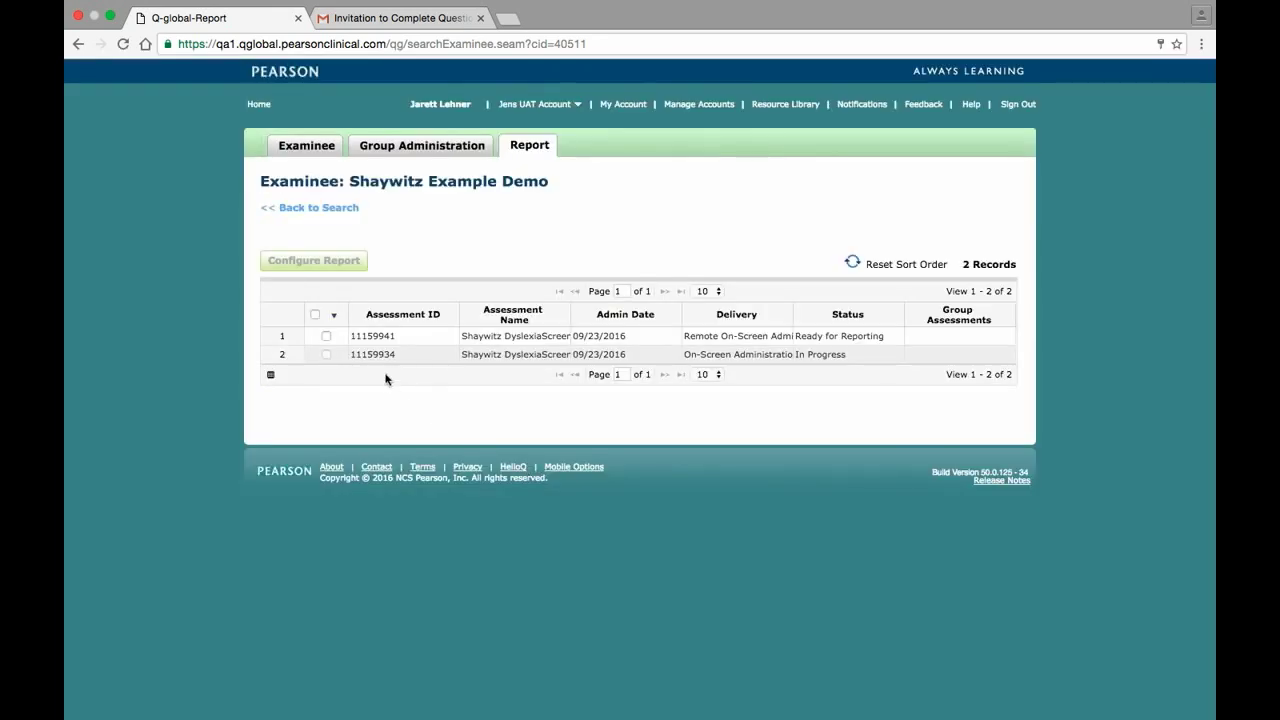
click(326, 337)
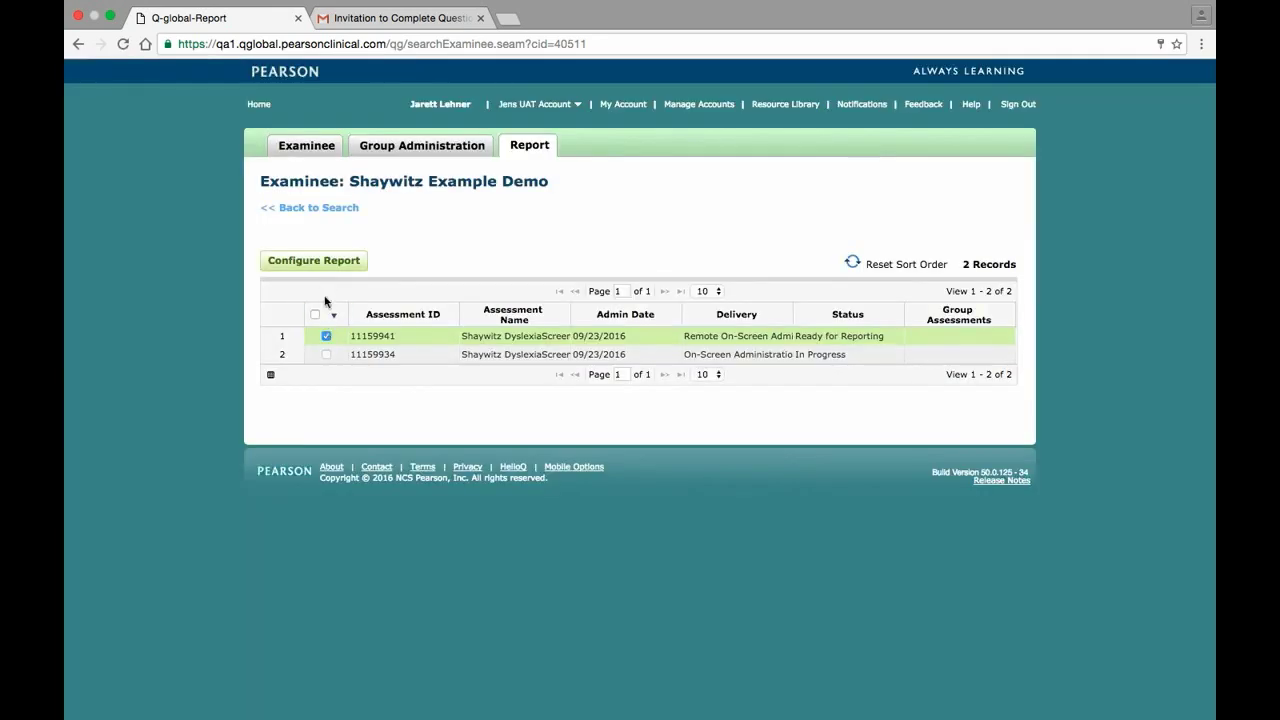
click(326, 261)
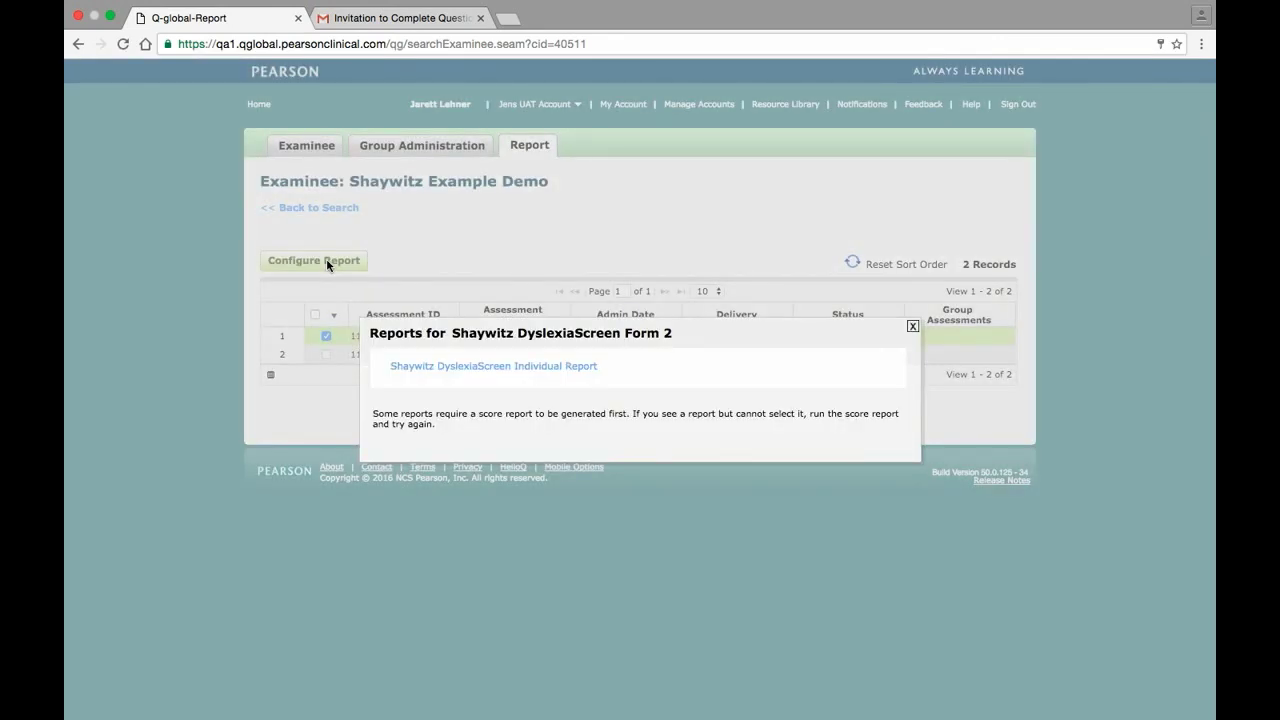
click(451, 367)
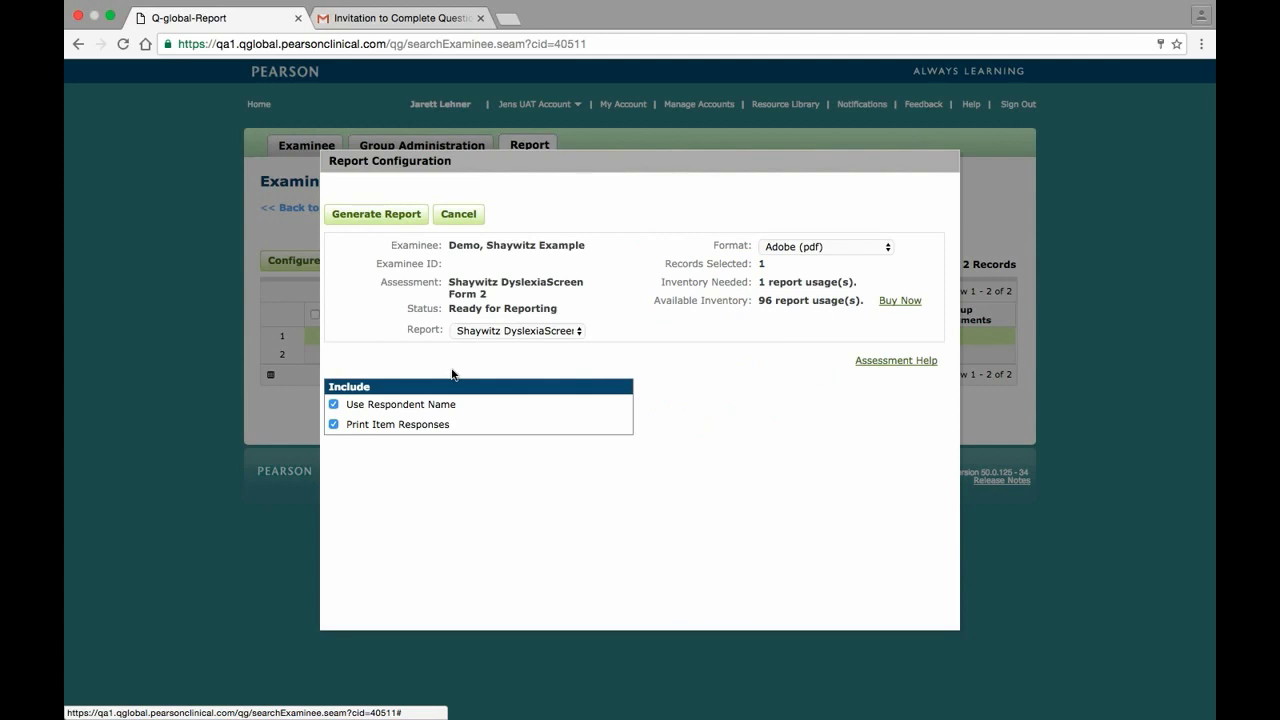
click(410, 222)
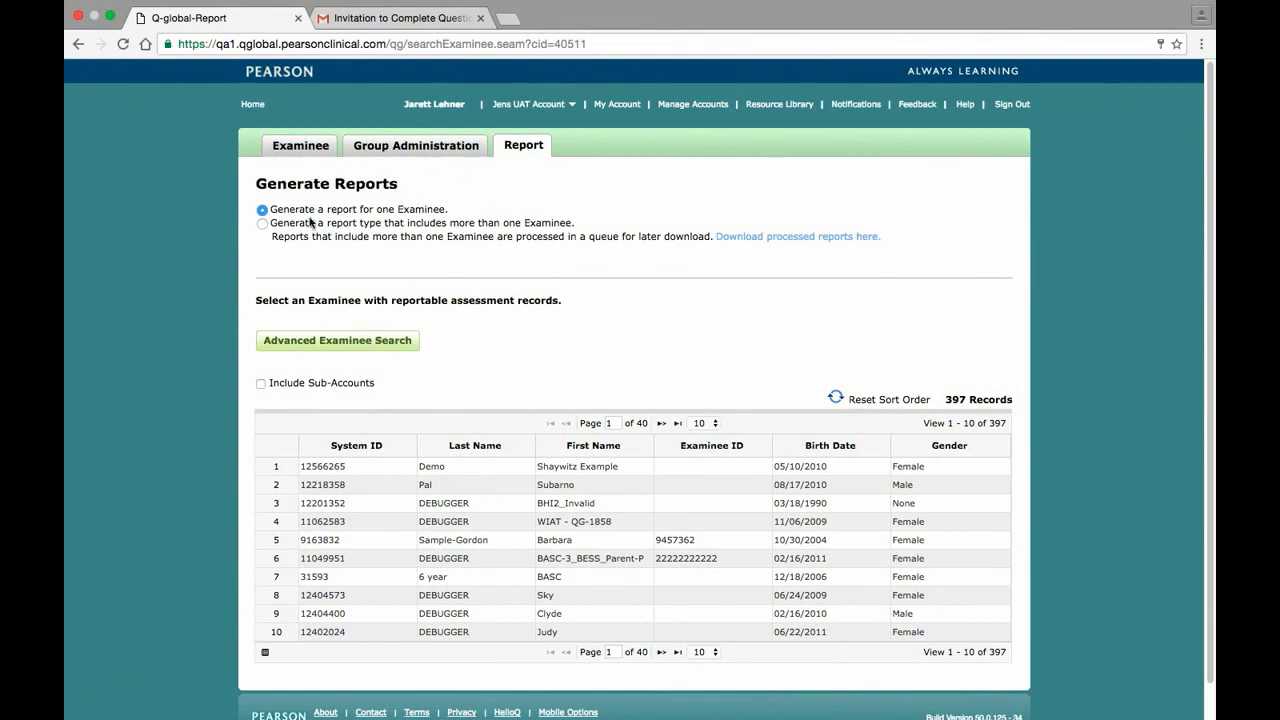
Choose the multi-examinee Shaywitz DyslexiaScreen Group Report and search for Form 2 assessments
click(262, 225)
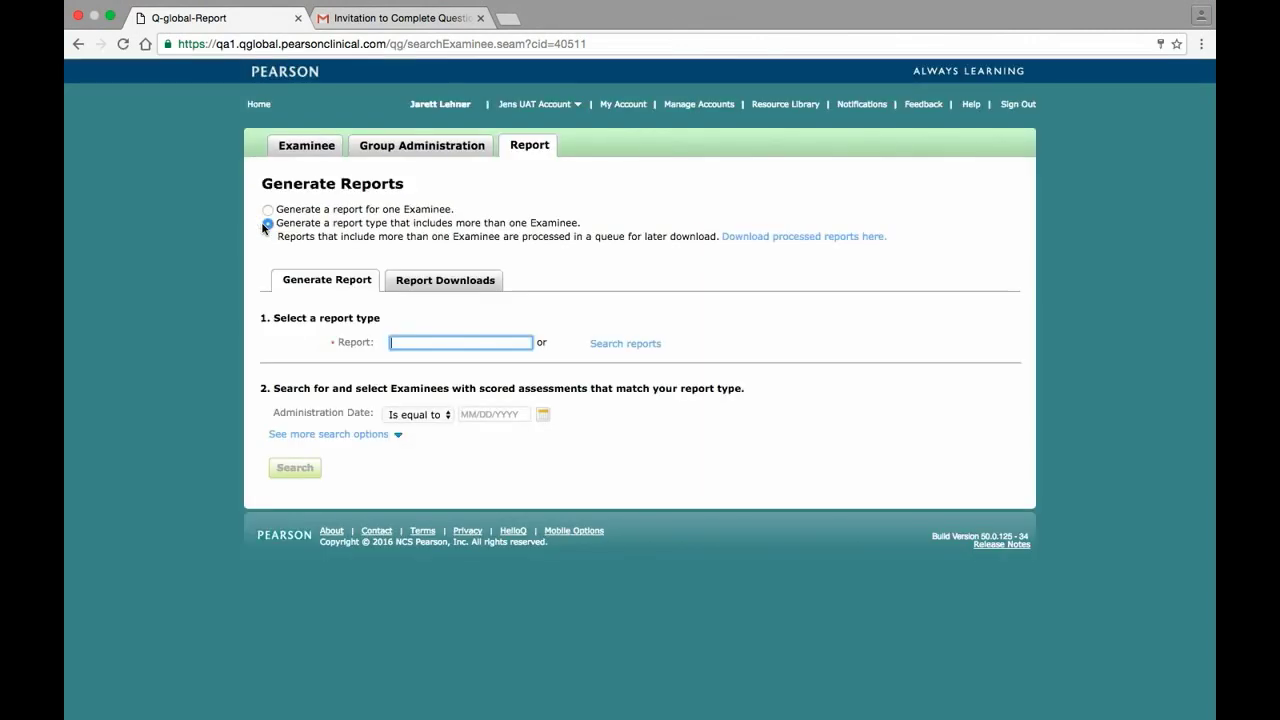
text(Shaywitz)
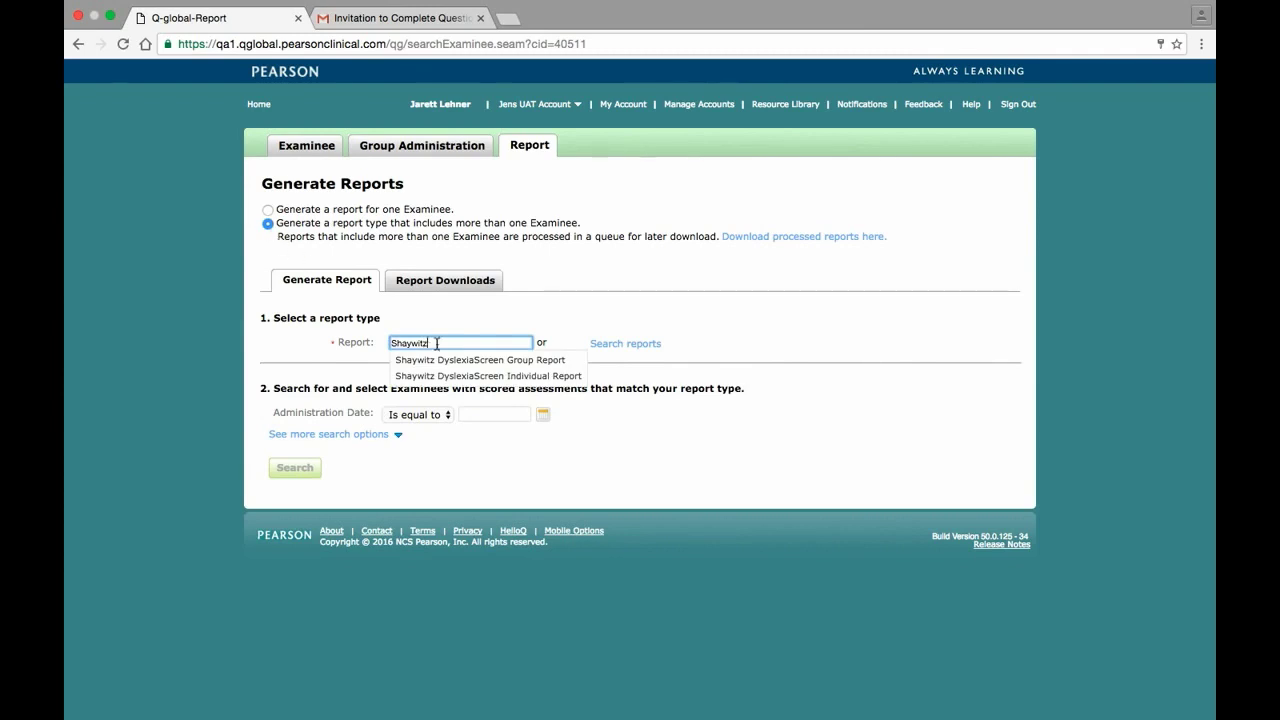
click(457, 361)
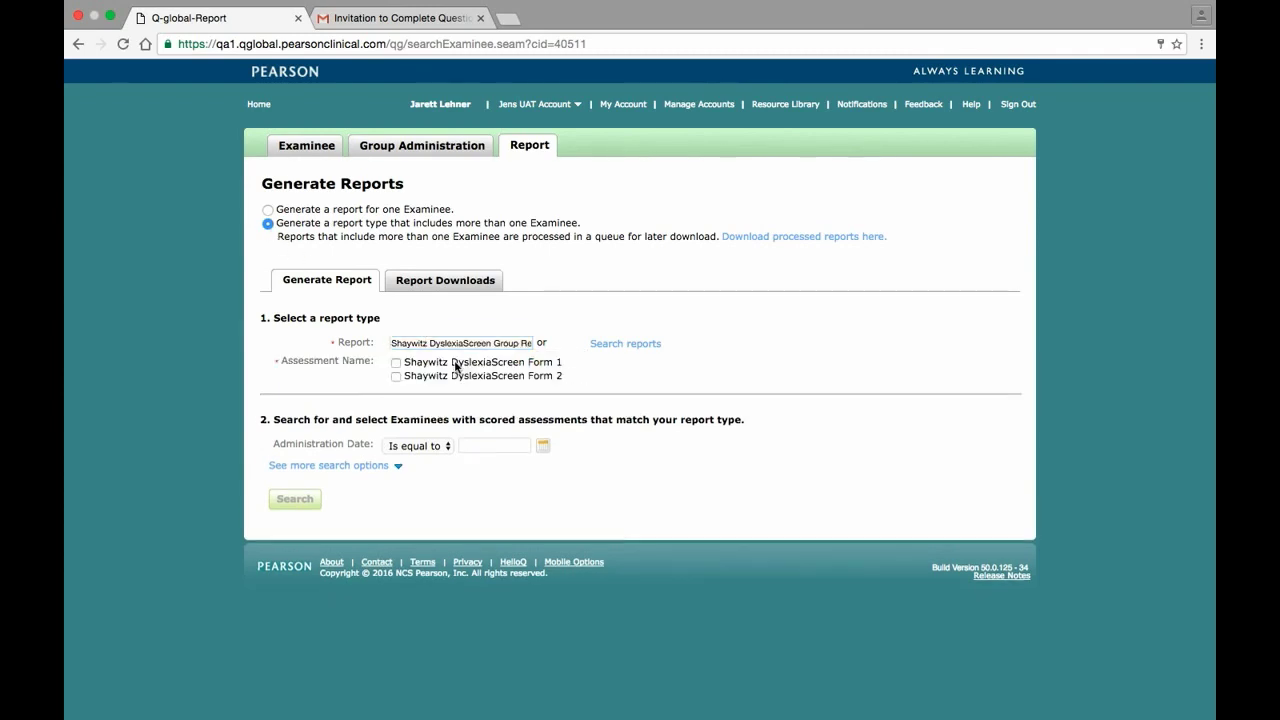
click(396, 377)
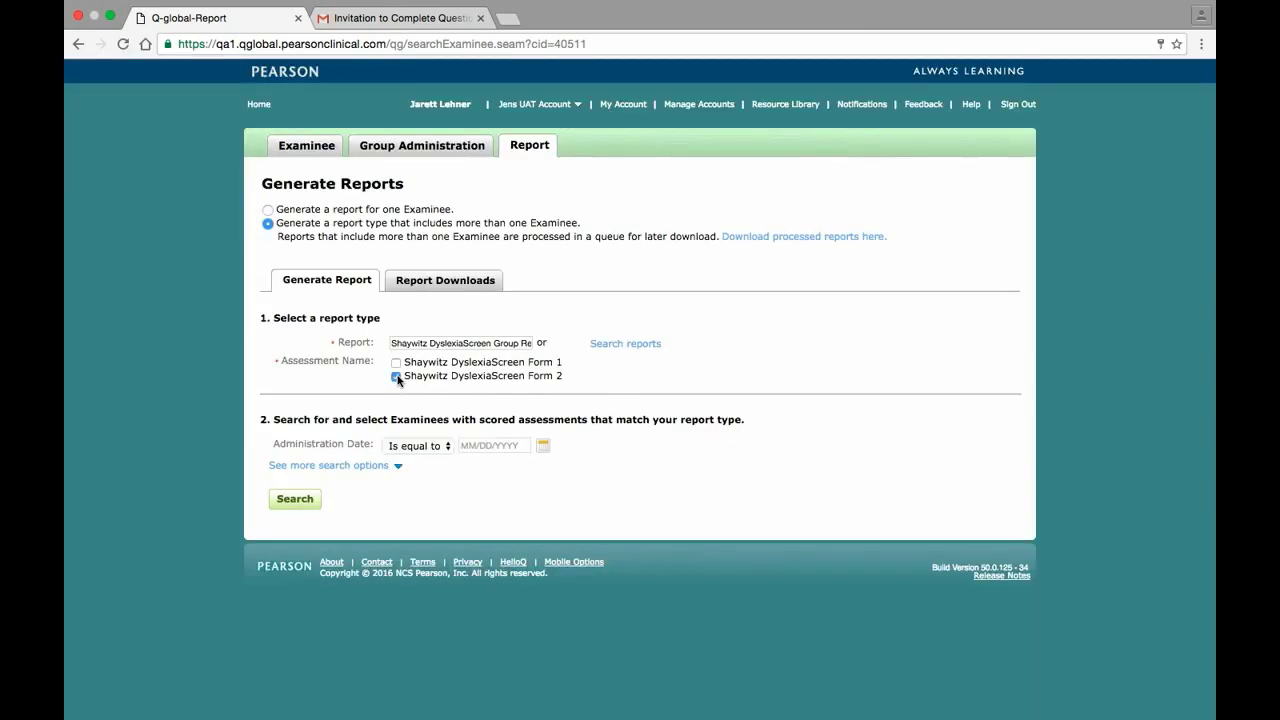
click(297, 499)
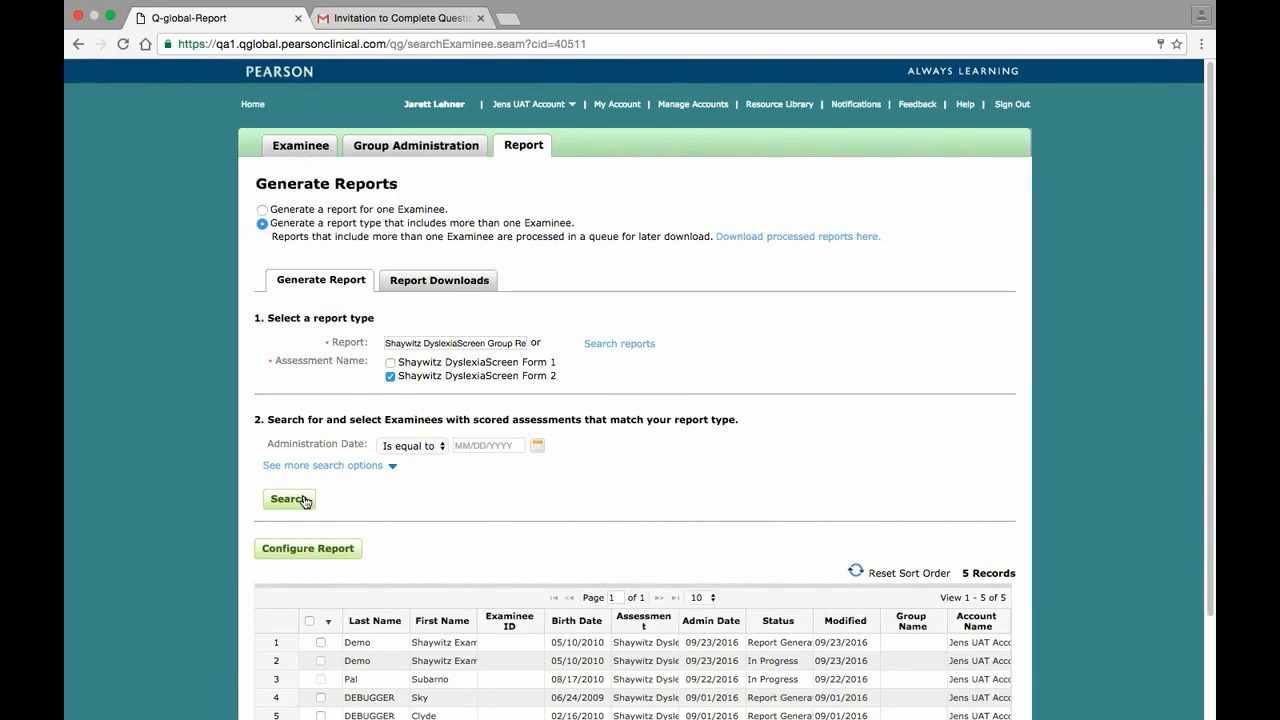
Select three examinee records and generate the group report
scroll(305, 500, down, 3)
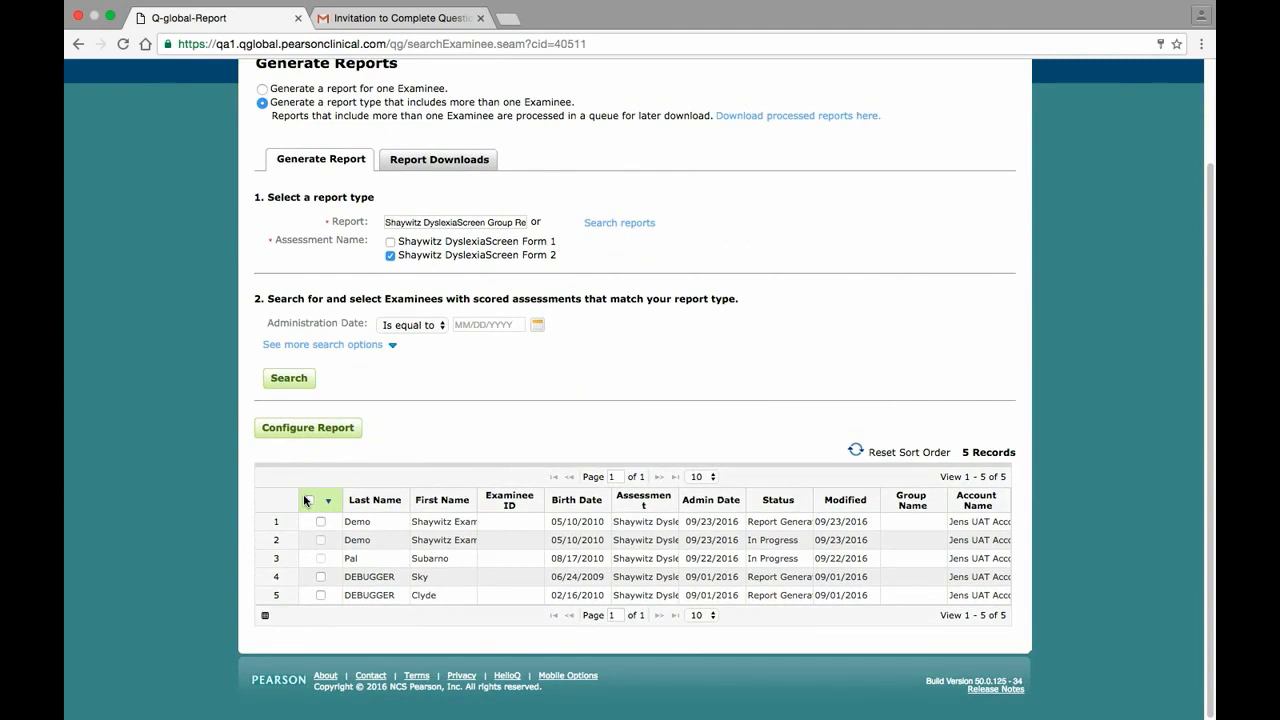
click(320, 521)
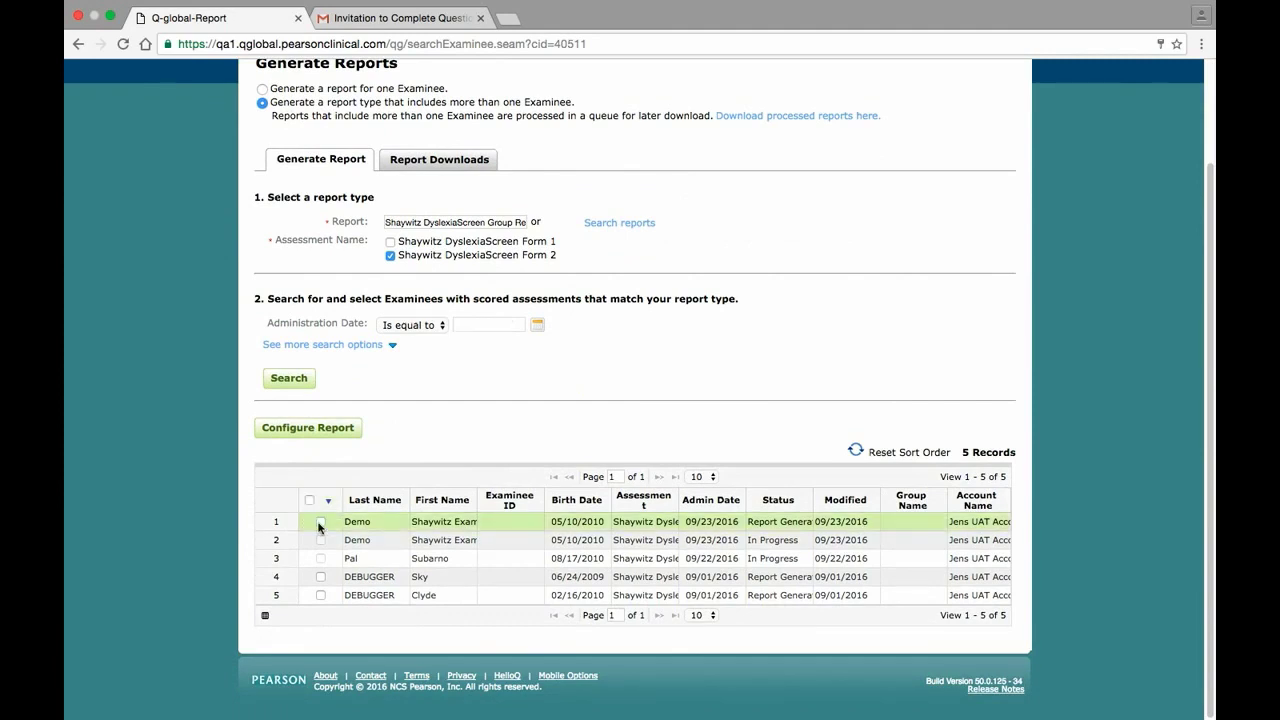
click(321, 577)
click(320, 594)
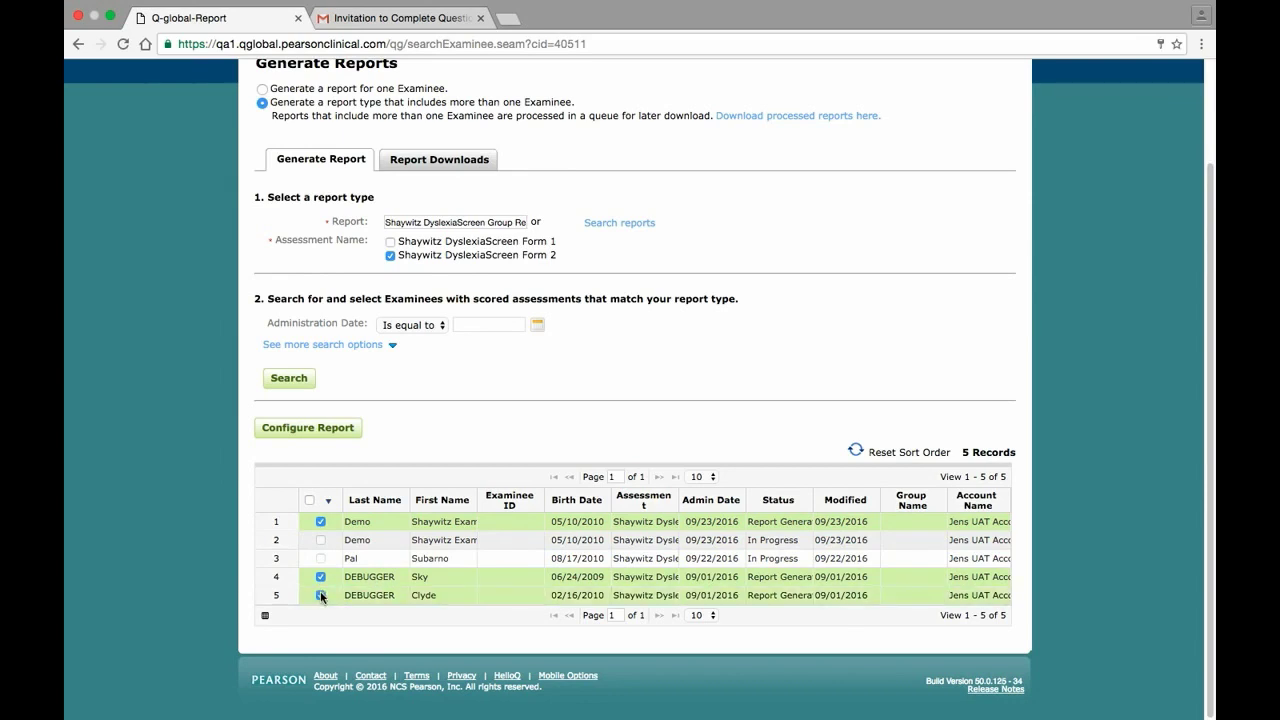
click(319, 430)
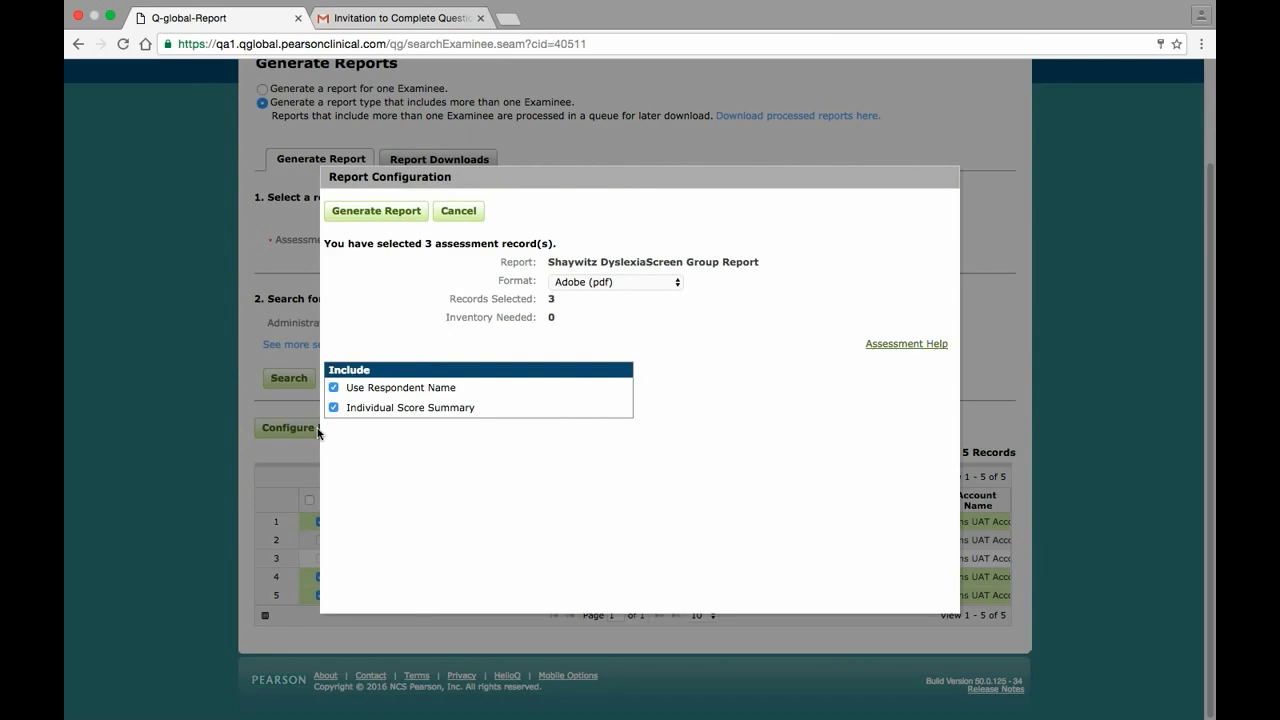
click(379, 213)
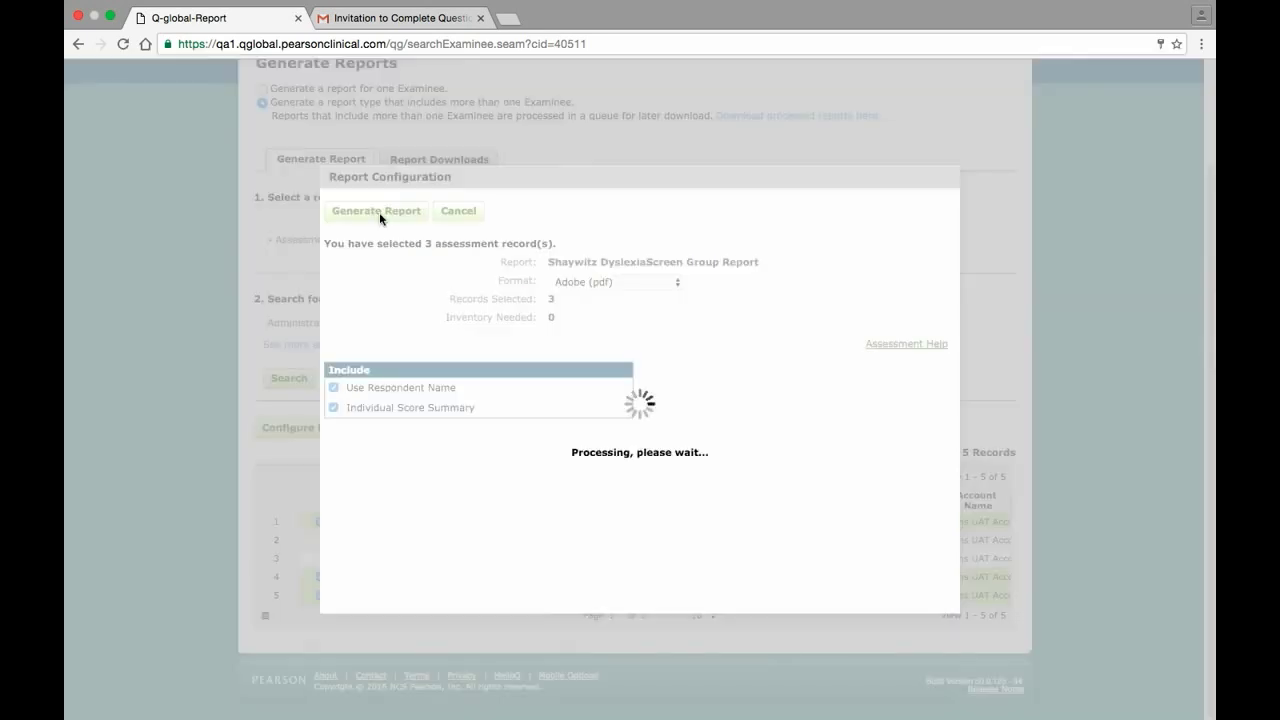